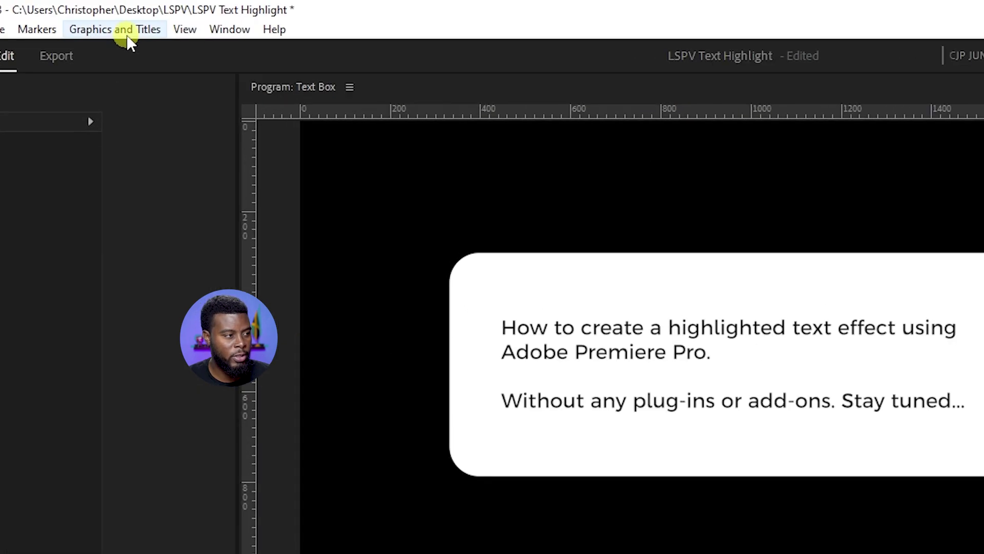
# Step: Open the Graphics and Titles menu to reach New Layer for the Text Box title
pyautogui.click(147, 17)
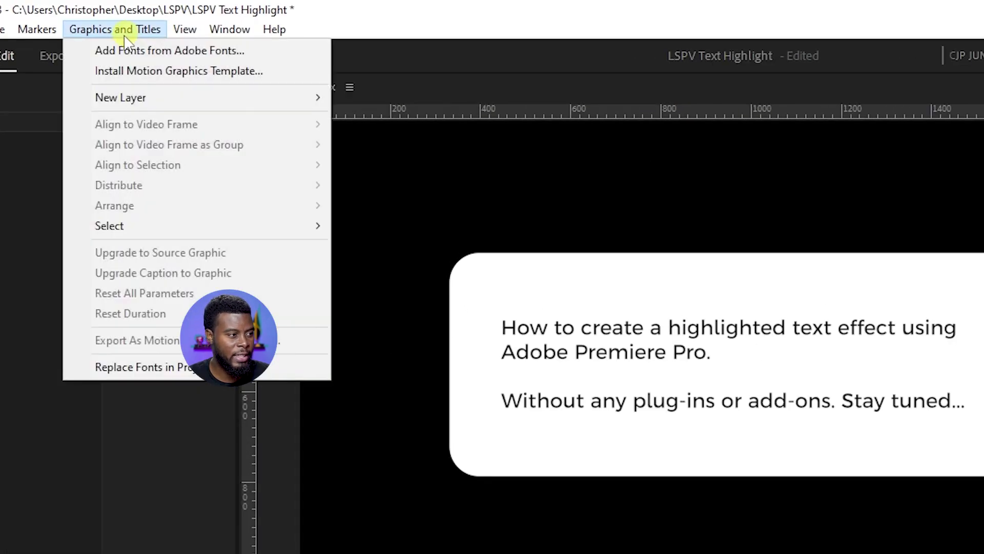
# Step: Add a rectangle layer and shape it into a thin bar above the first text line
pyautogui.moveTo(161, 55)
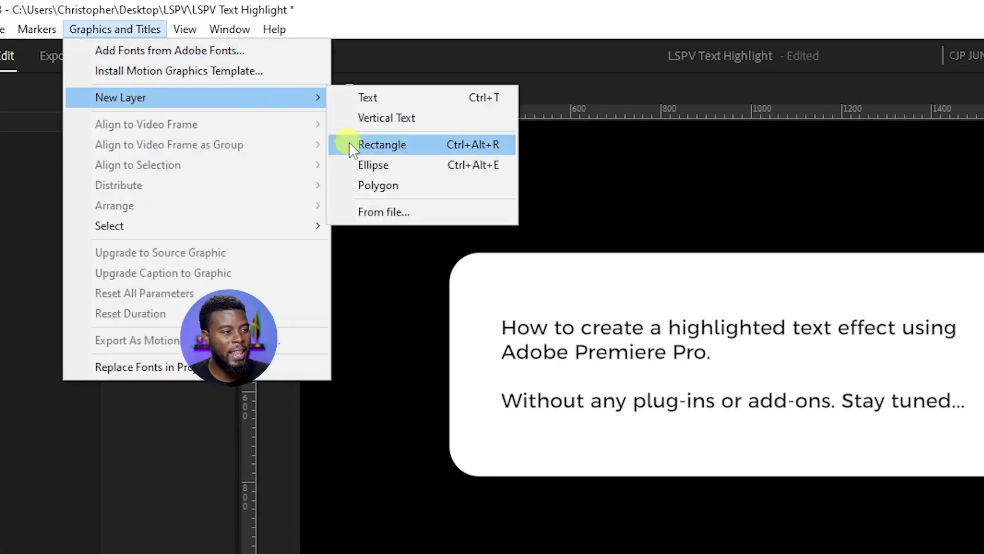
pyautogui.click(349, 143)
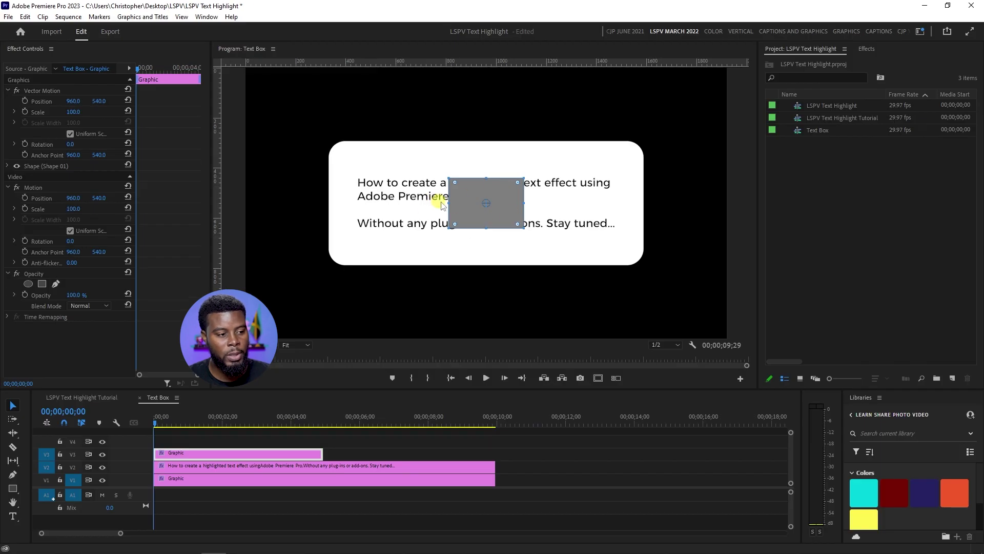
pyautogui.moveTo(449, 204); pyautogui.dragTo(358, 211)
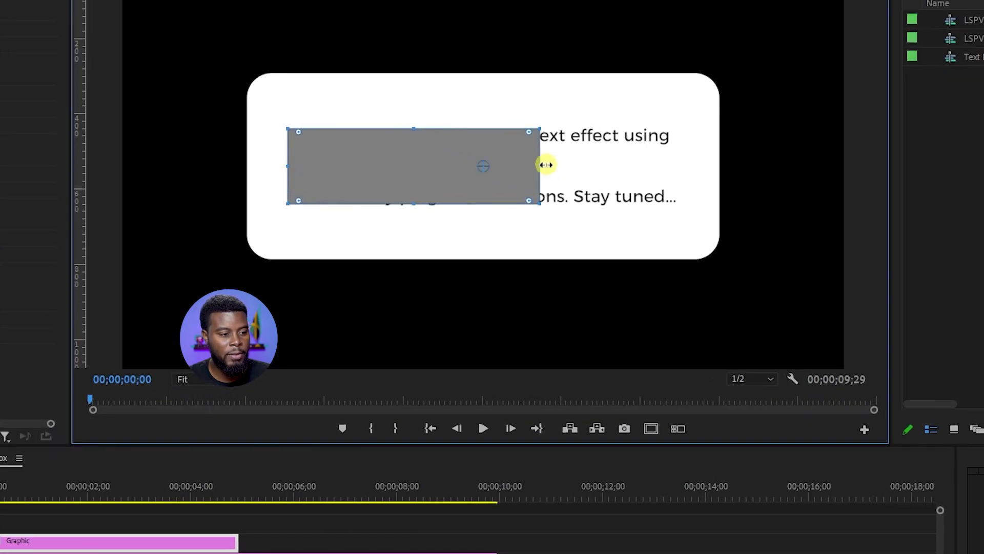
pyautogui.moveTo(546, 165); pyautogui.dragTo(665, 168)
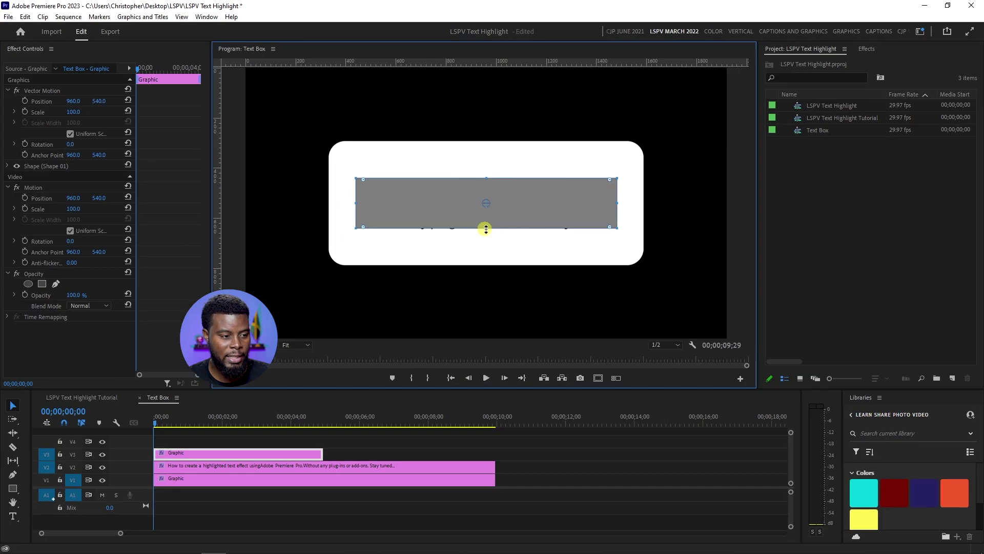
pyautogui.moveTo(480, 203); pyautogui.dragTo(495, 150)
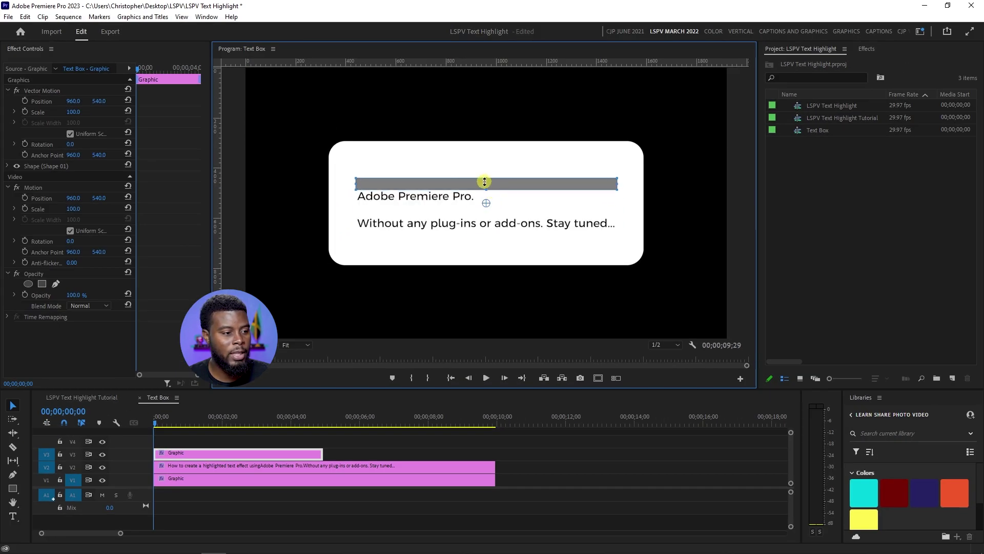
# Step: Change the rectangle's fill from gray to a bright, fully saturated yellow
pyautogui.click(300, 344)
pyautogui.click(305, 388)
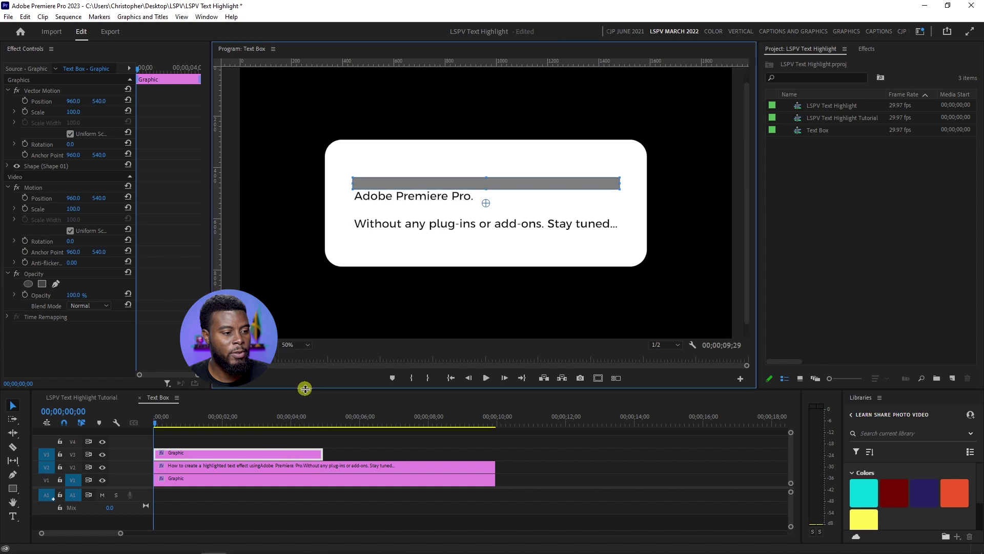
pyautogui.click(295, 344)
pyautogui.click(300, 403)
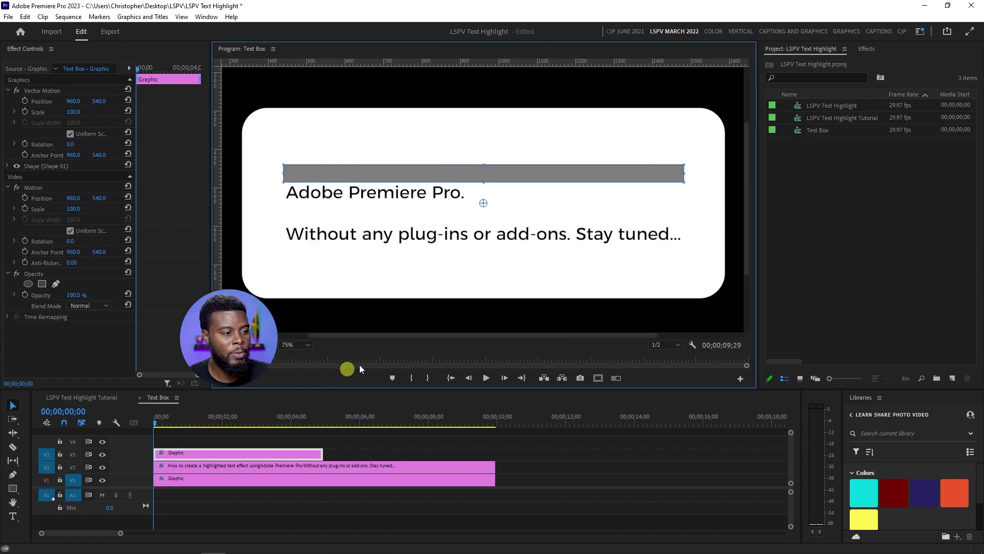
pyautogui.click(140, 230)
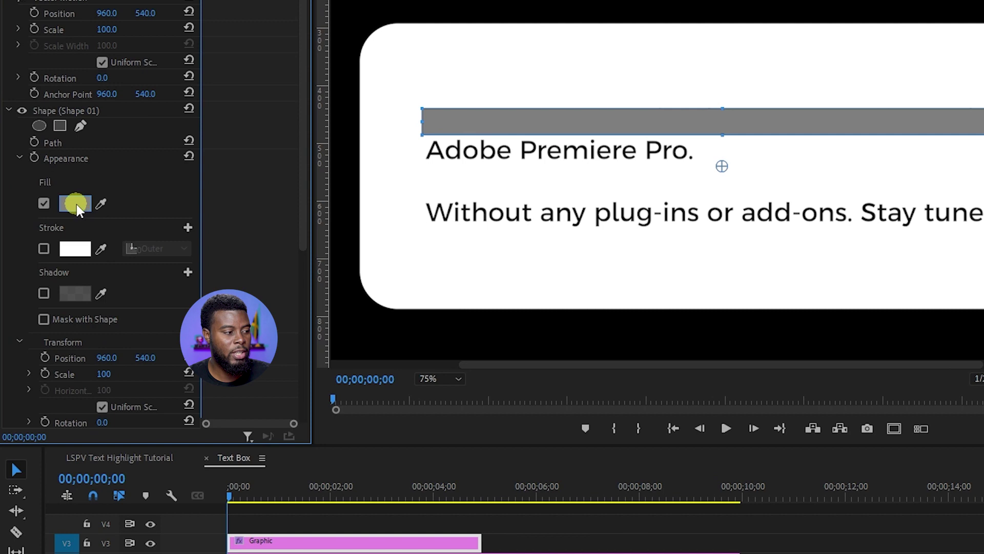
pyautogui.click(53, 227)
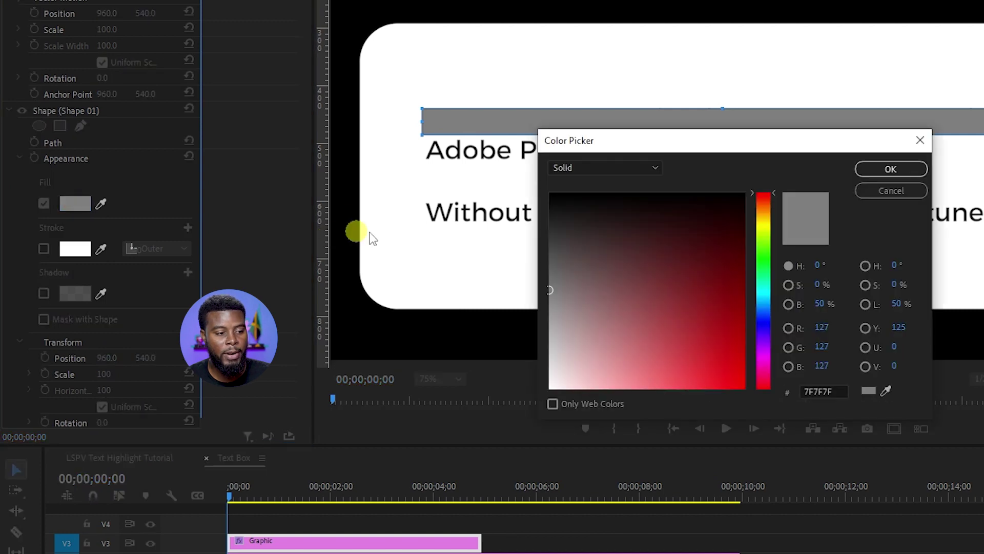
pyautogui.click(763, 225)
pyautogui.moveTo(707, 295); pyautogui.dragTo(761, 396)
pyautogui.click(892, 170)
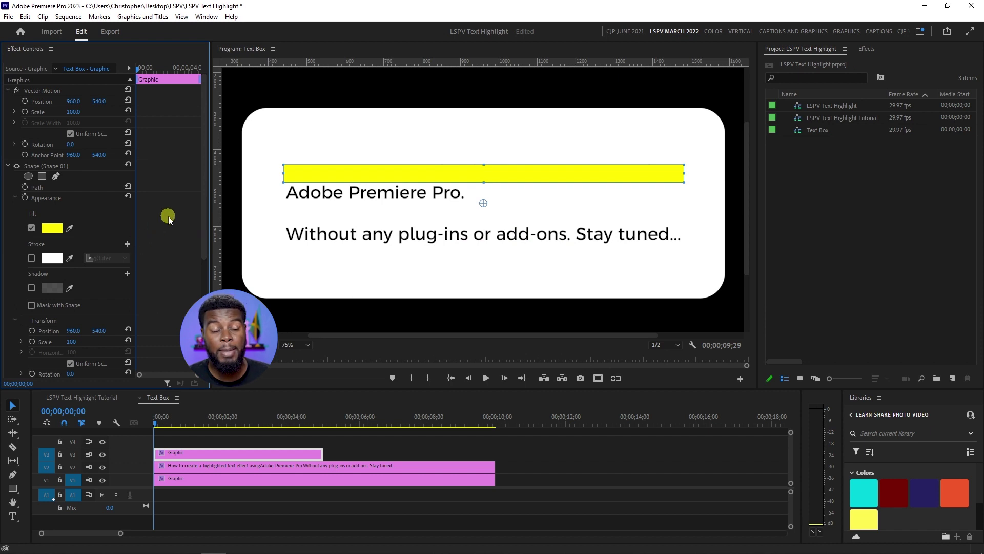
pyautogui.scroll(-8, 169, 217)
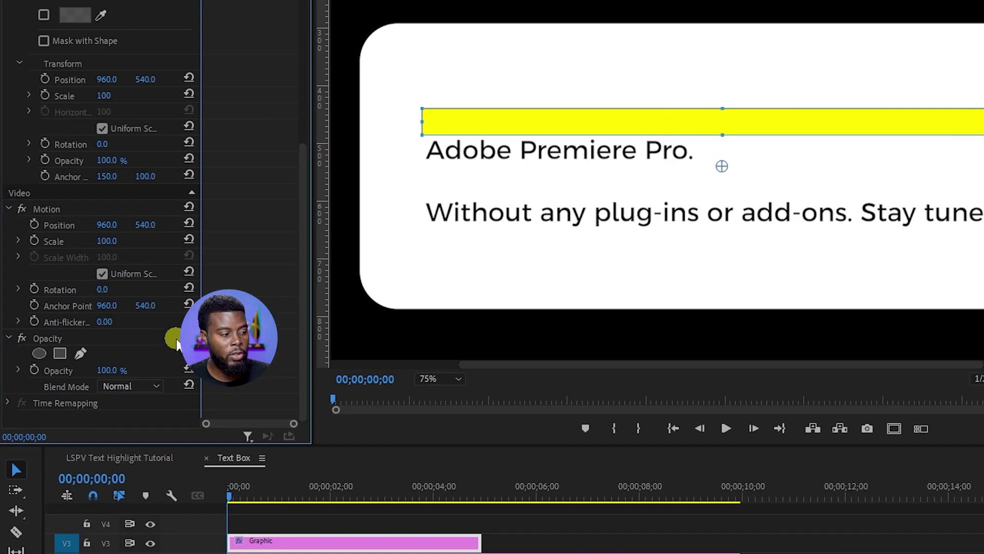
# Step: Set the yellow bar's Opacity blend mode to Multiply
pyautogui.click(47, 208)
pyautogui.click(145, 385)
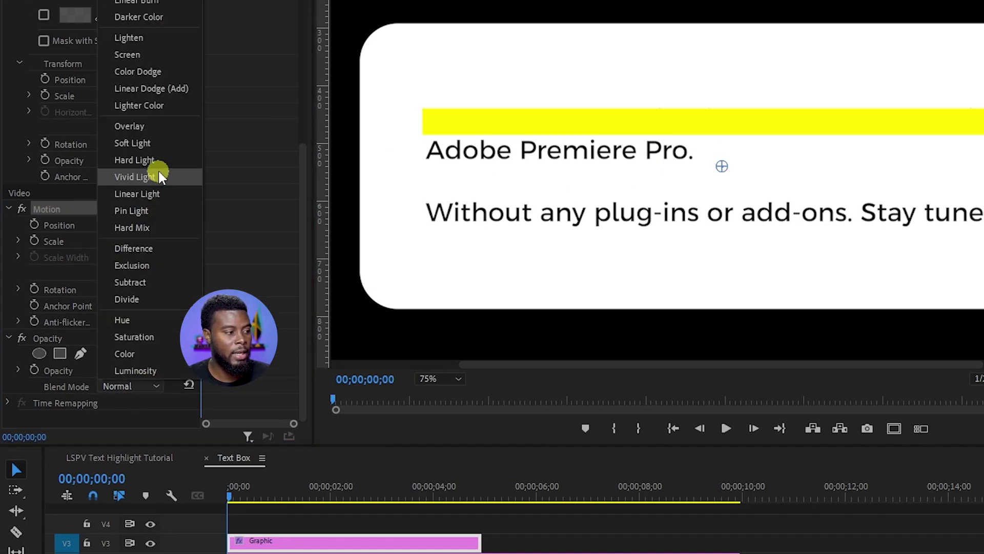
pyautogui.click(136, 0)
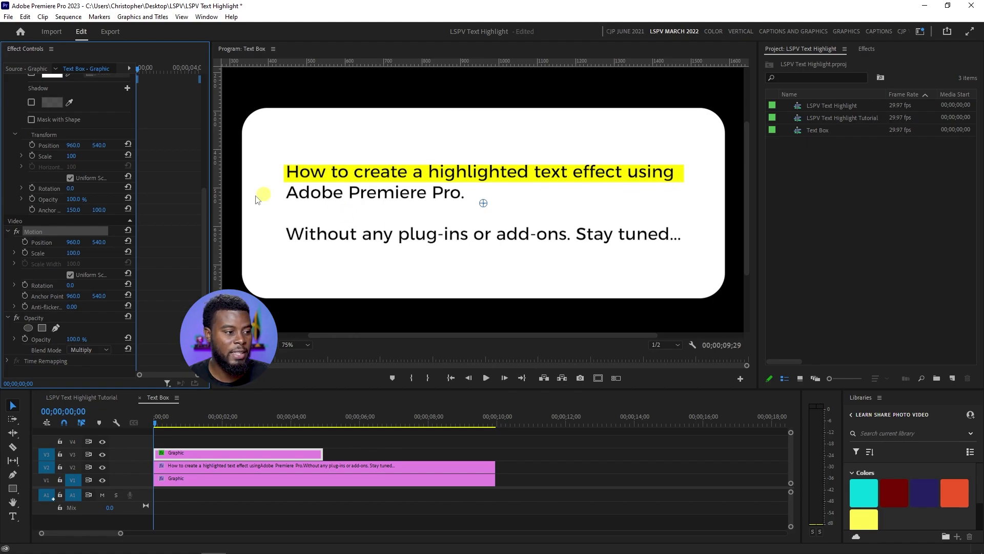
# Step: Raise Shape 01's top edge so the bar covers the entire first text line
pyautogui.scroll(5, 182, 255)
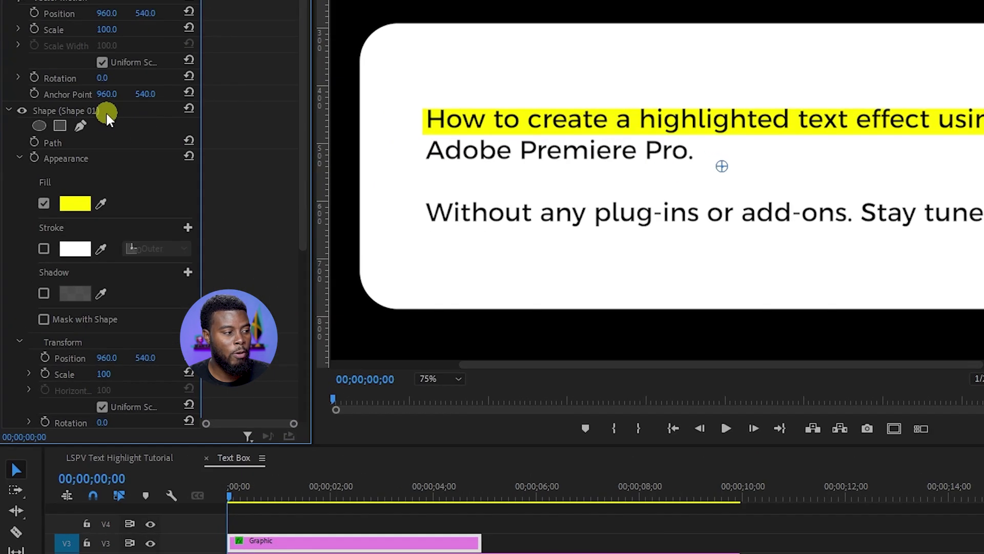
pyautogui.click(105, 113)
pyautogui.scroll(-3, 259, 128)
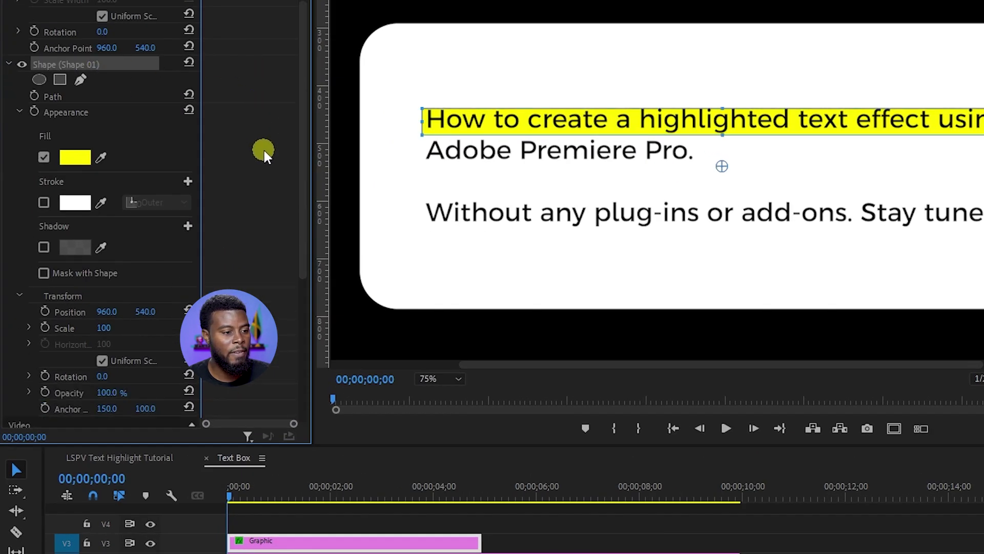
pyautogui.moveTo(724, 109); pyautogui.dragTo(723, 134)
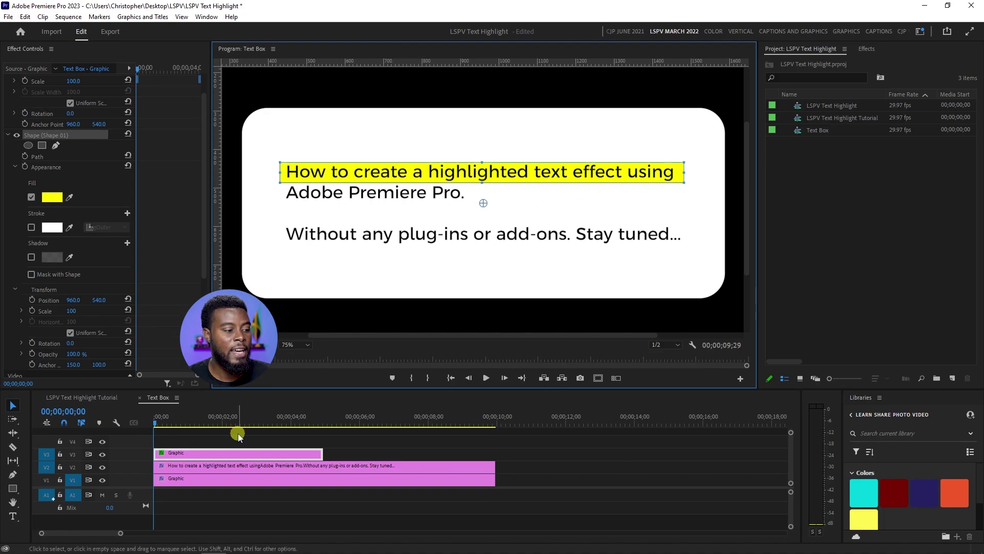
pyautogui.moveTo(158, 426); pyautogui.dragTo(93, 419)
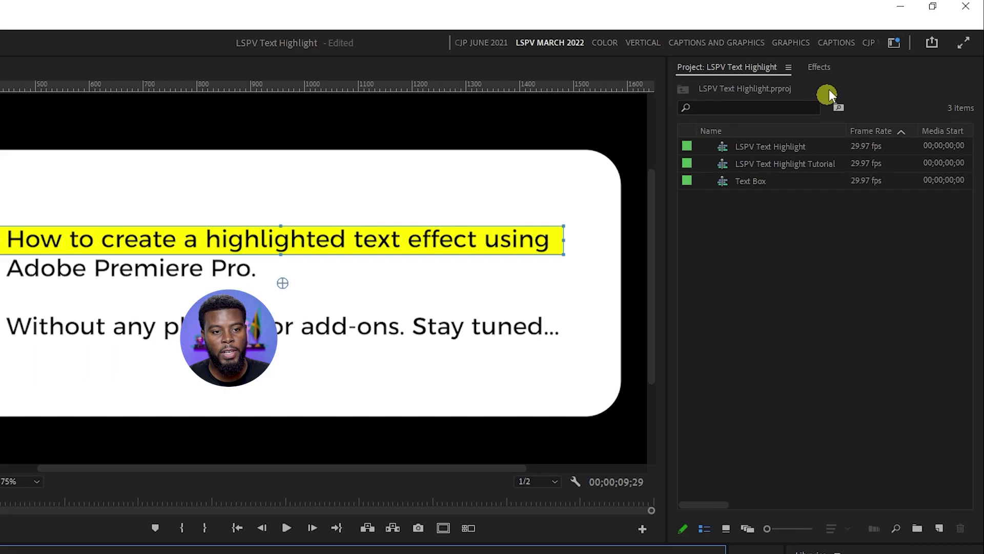
# Step: Search Effects for 'crop' and apply Crop to the V3 yellow Graphic clip
pyautogui.click(866, 48)
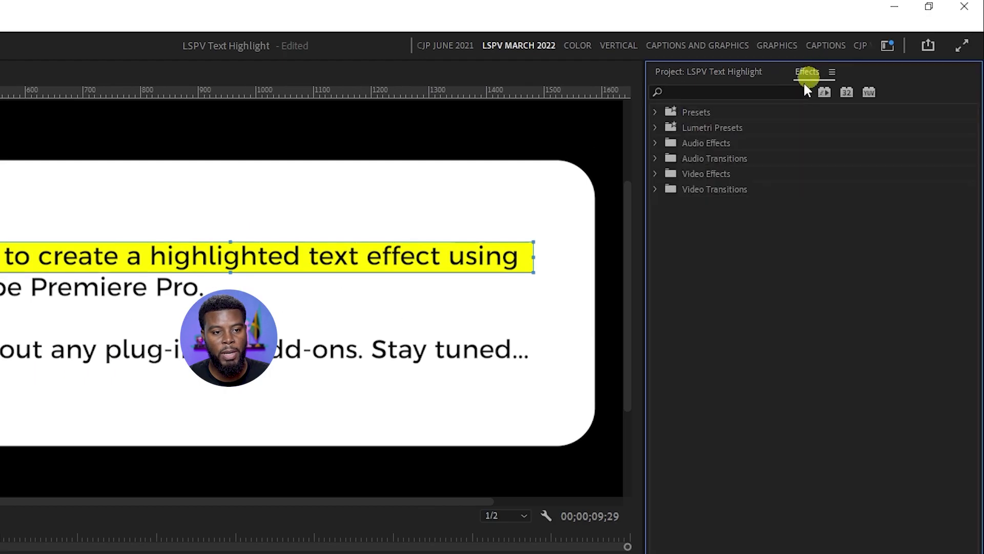
pyautogui.click(759, 88)
pyautogui.write('crop')
pyautogui.moveTo(708, 203); pyautogui.dragTo(0, 553)
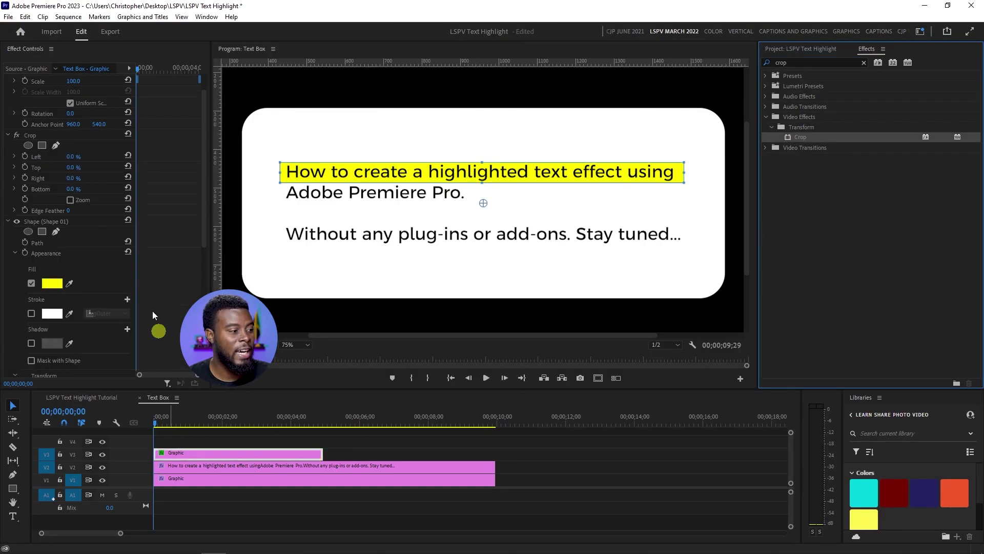
pyautogui.scroll(-3, 159, 262)
pyautogui.scroll(-3, 159, 269)
pyautogui.scroll(5, 139, 220)
pyautogui.scroll(2, 195, 208)
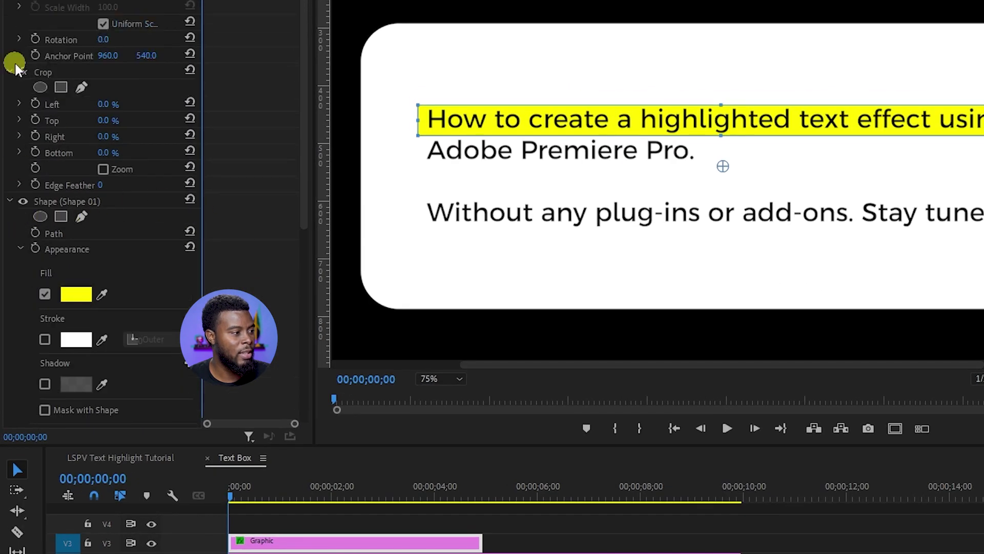
# Step: Collapse the Shape and Motion groups and select the Crop effect
pyautogui.click(10, 200)
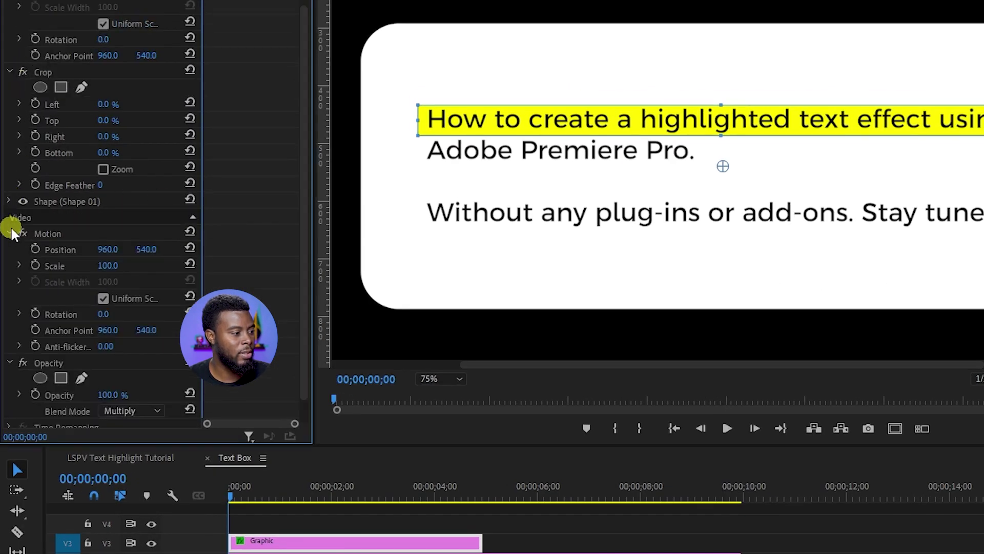
pyautogui.click(11, 232)
pyautogui.click(85, 111)
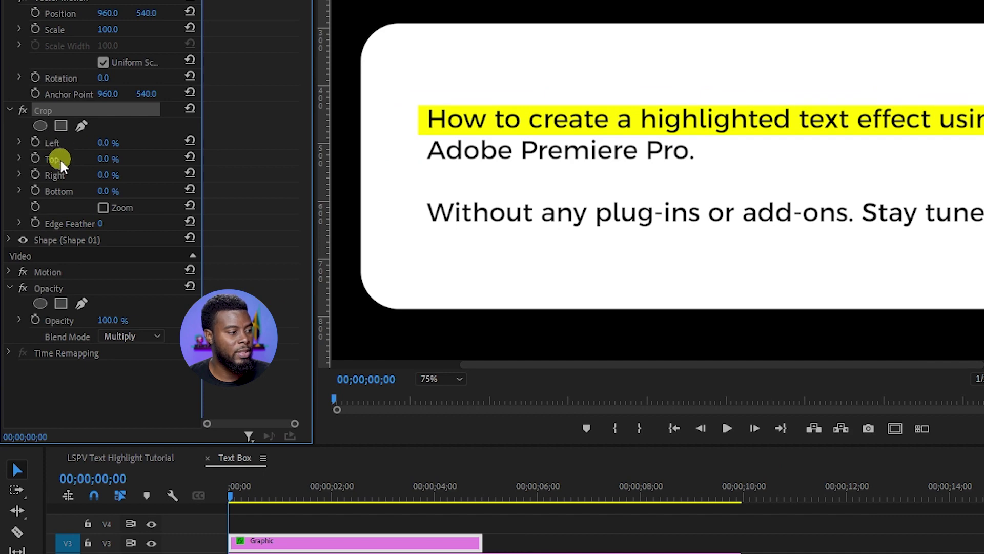
pyautogui.click(59, 175)
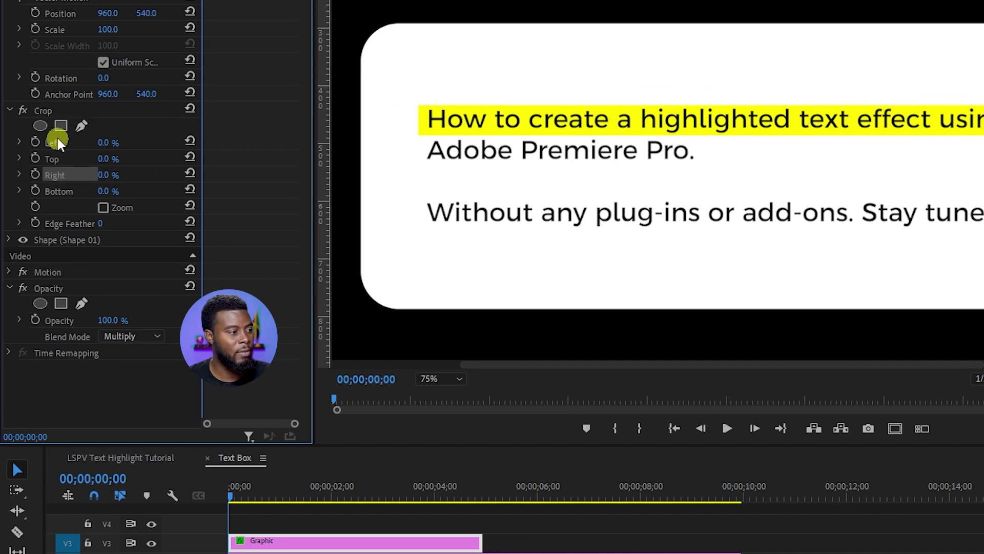
pyautogui.click(61, 111)
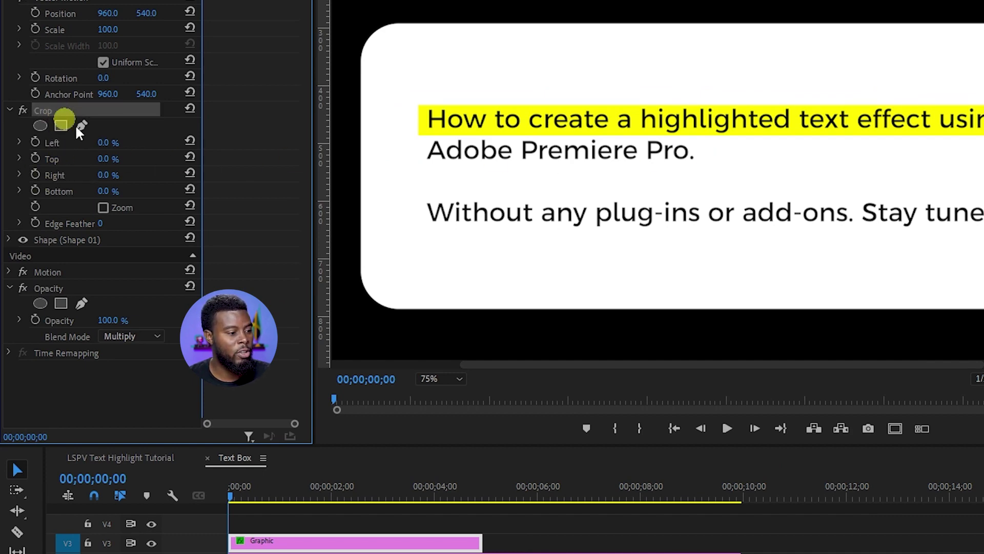
pyautogui.click(434, 378)
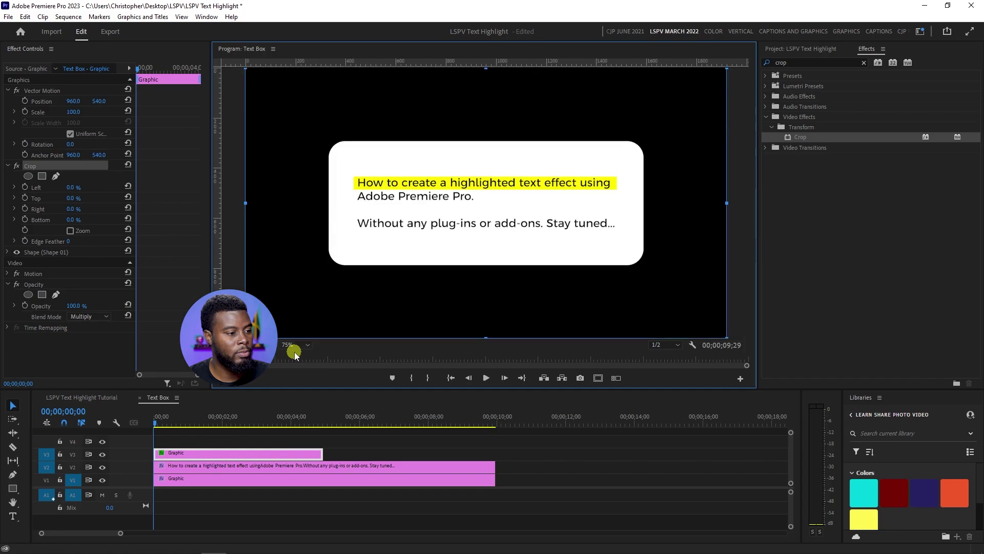
# Step: Enable the Crop Right stopwatch and set Right to 80% at the sequence start
pyautogui.click(294, 352)
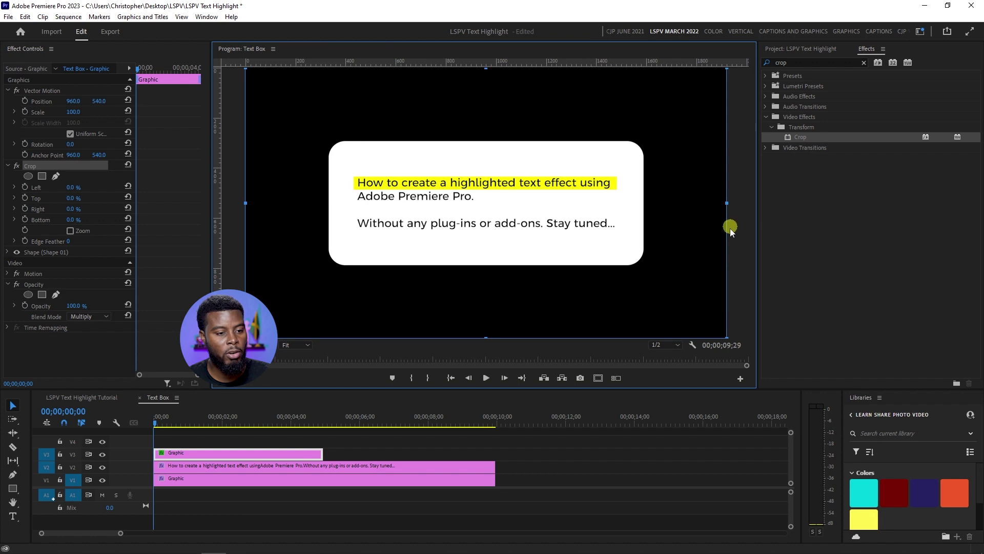
pyautogui.moveTo(726, 202); pyautogui.dragTo(364, 194)
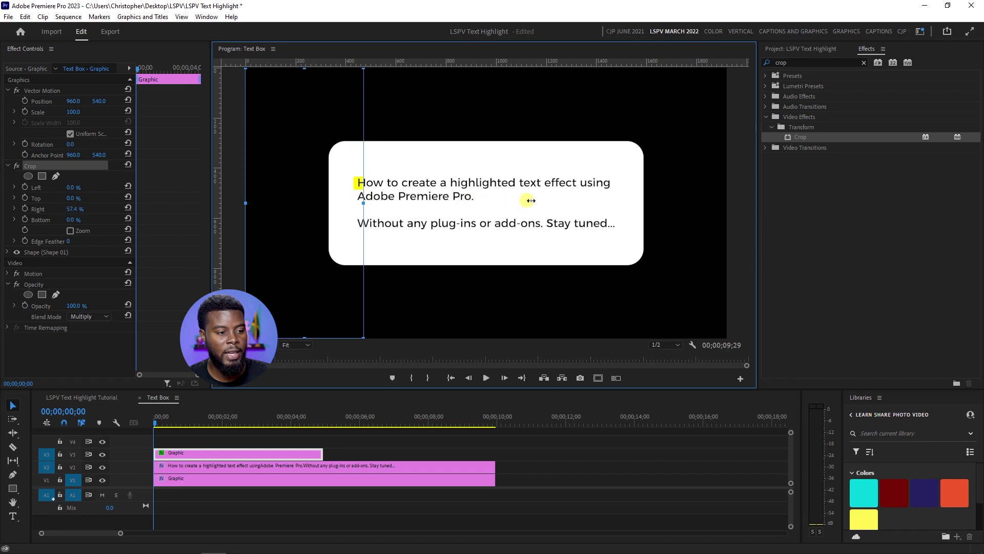
pyautogui.moveTo(661, 206); pyautogui.dragTo(716, 208)
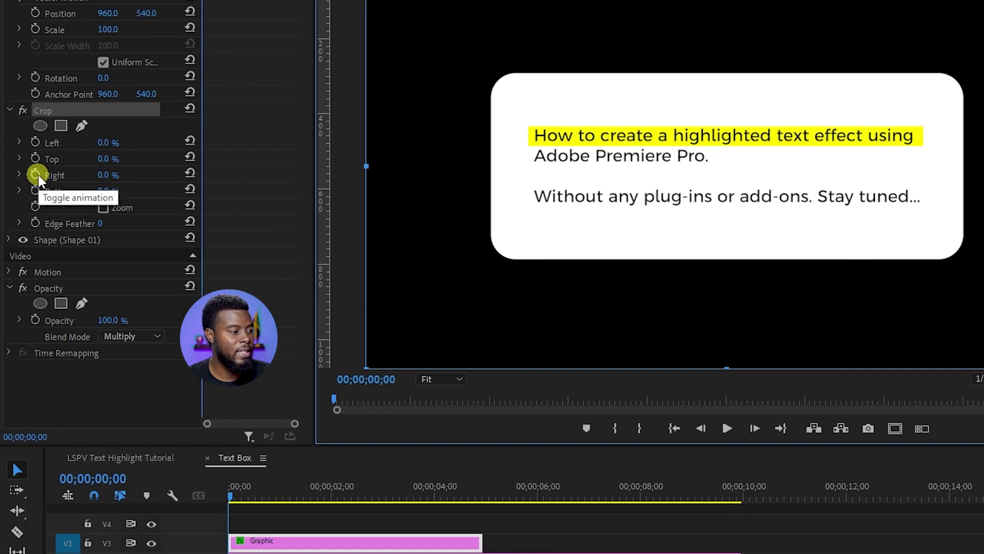
pyautogui.click(39, 200)
pyautogui.click(35, 174)
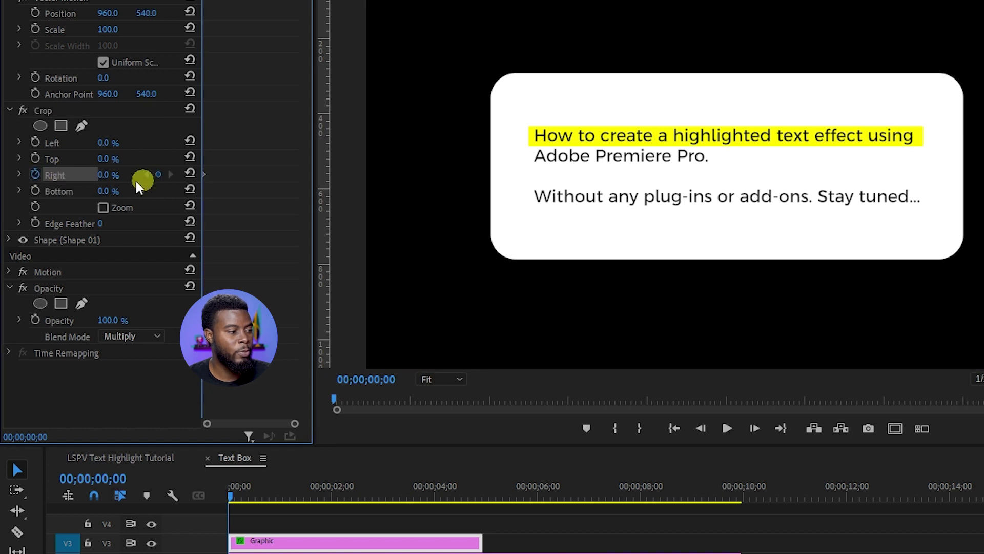
pyautogui.moveTo(111, 176); pyautogui.dragTo(171, 175)
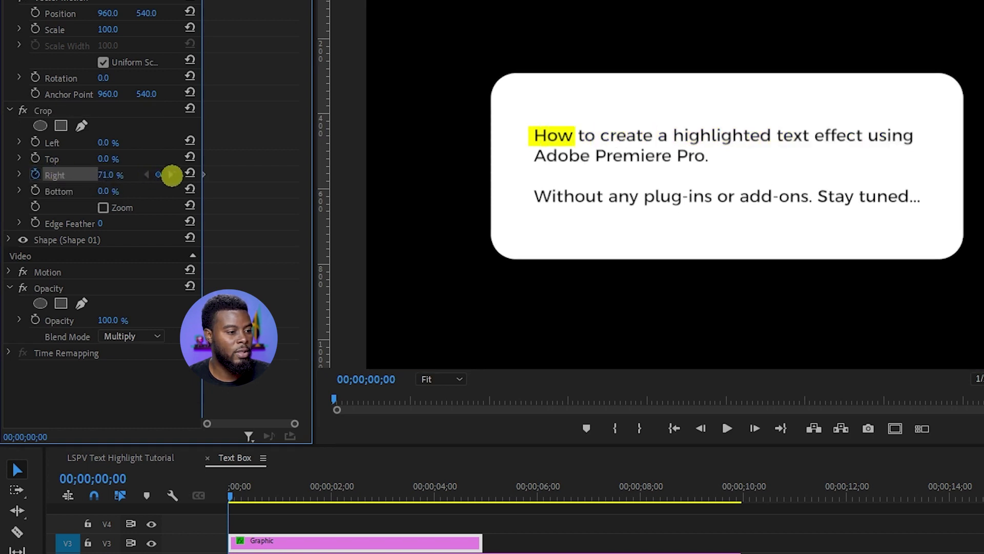
pyautogui.click(110, 175)
pyautogui.write('80')
pyautogui.press('Return')
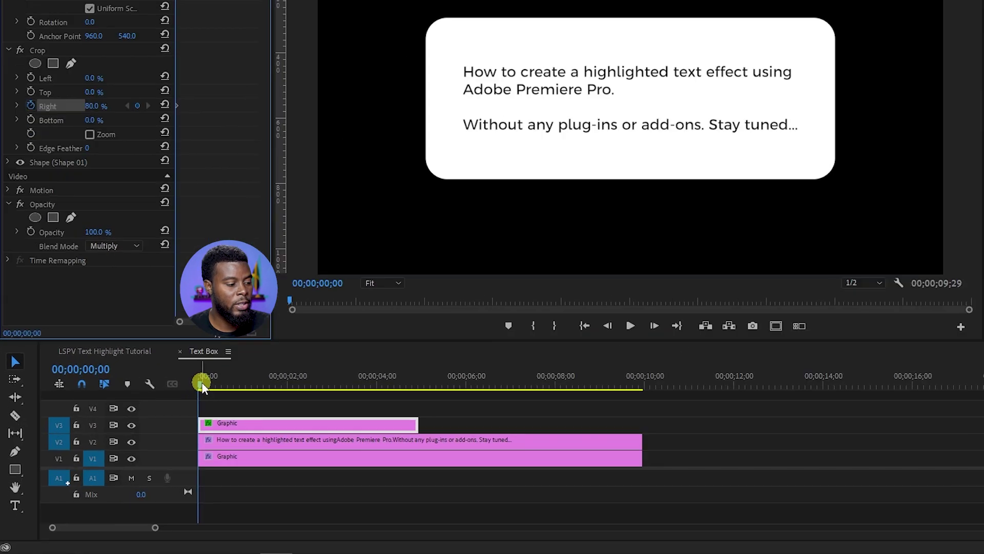
# Step: At 00;00;01;12, set Crop Right to 0% so the highlight covers the line
pyautogui.moveTo(151, 419); pyautogui.dragTo(178, 423)
pyautogui.moveTo(263, 358); pyautogui.dragTo(213, 355)
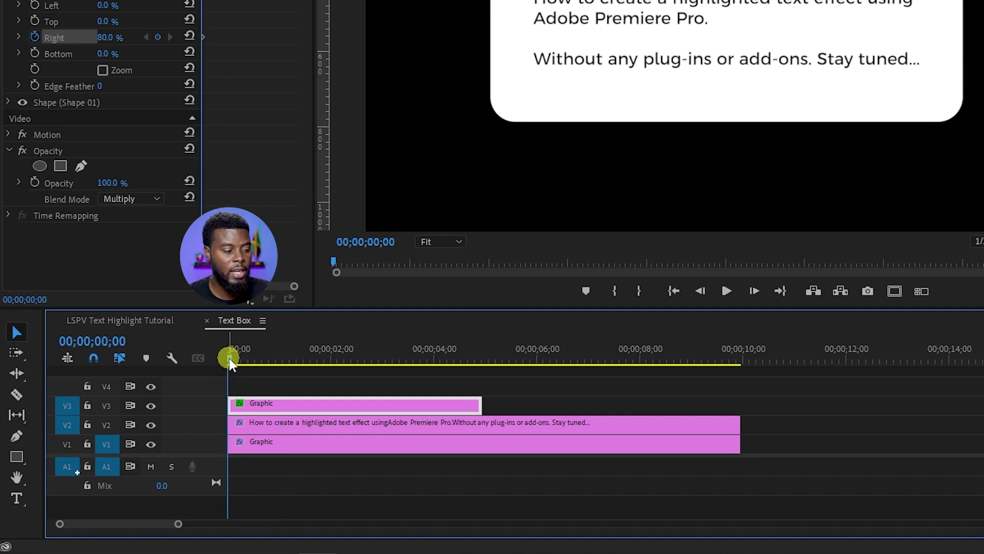
pyautogui.moveTo(237, 367); pyautogui.dragTo(302, 358)
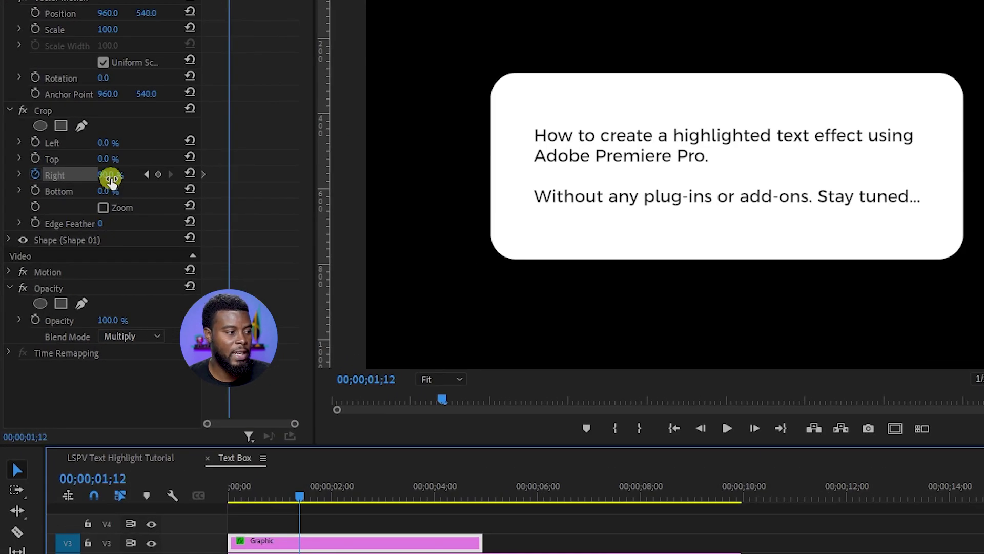
pyautogui.click(112, 176)
pyautogui.write('0')
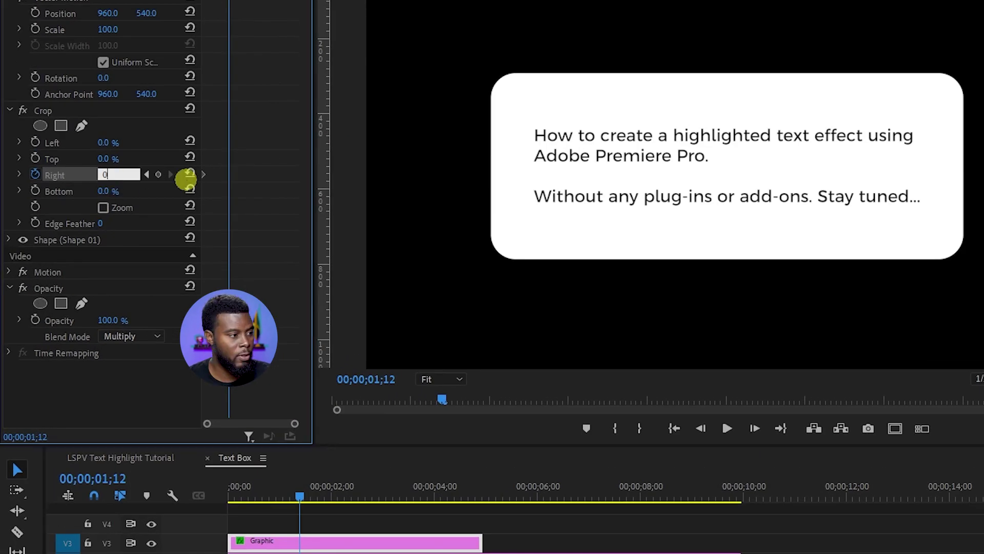
pyautogui.press('Return')
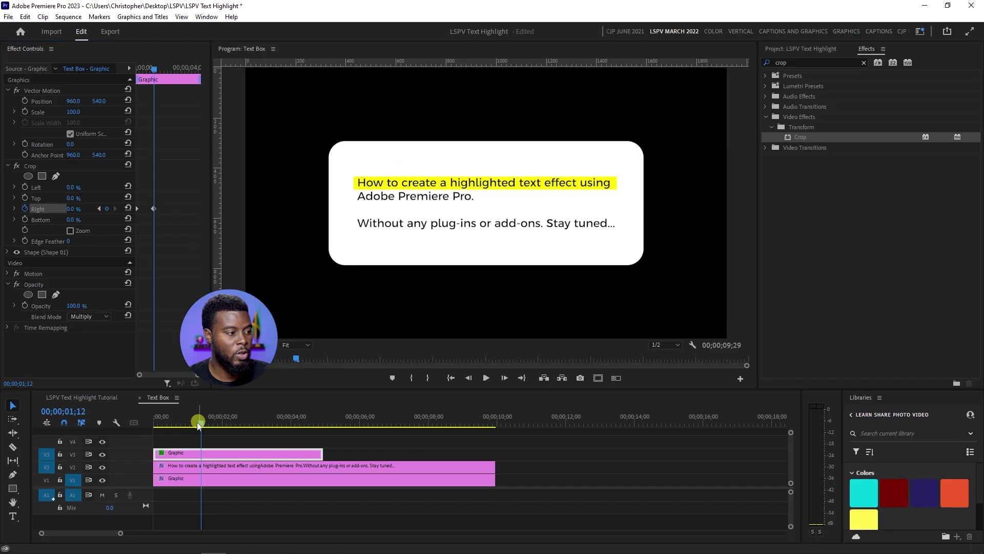
pyautogui.press('Home')
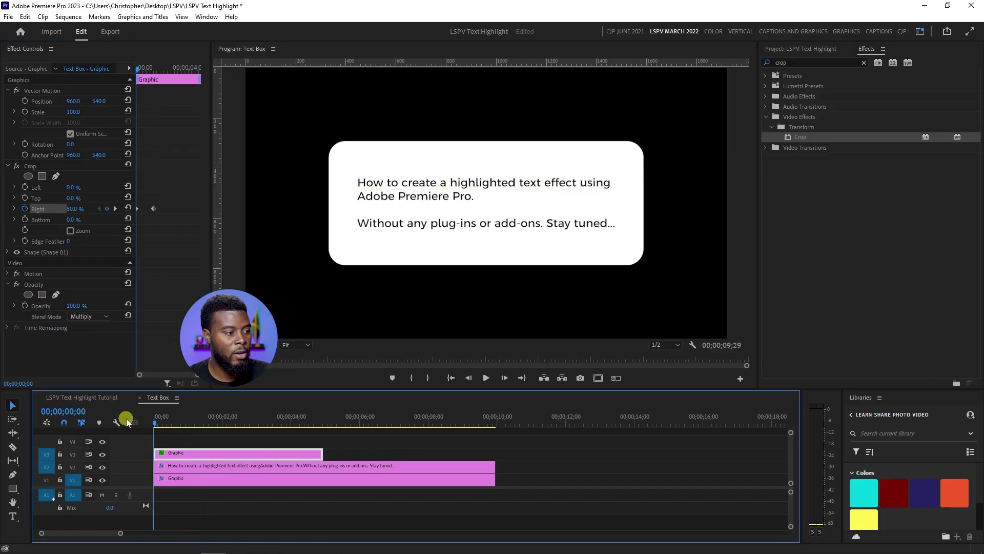
# Step: Preview the sweep and drag the second Crop Right keyframe later to slow it
pyautogui.press('space')
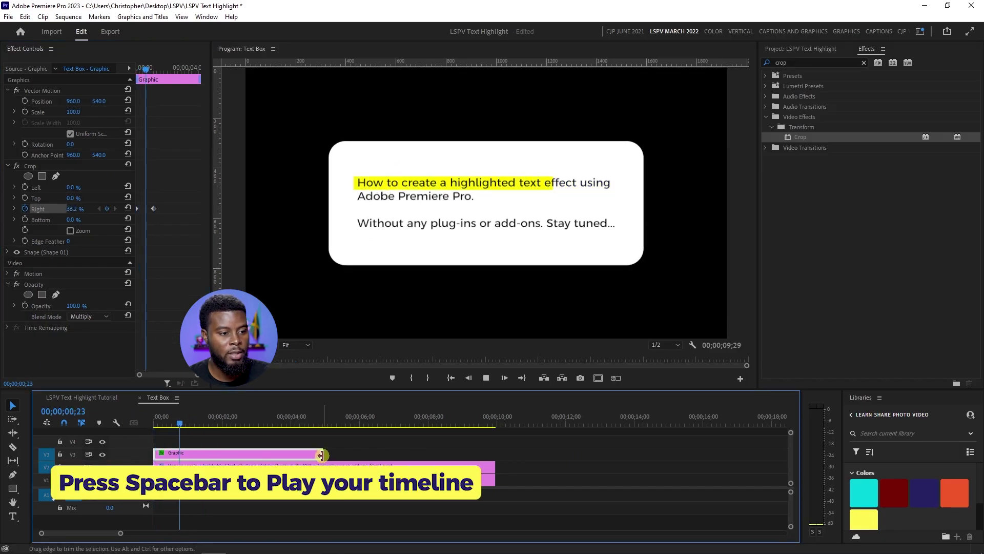
pyautogui.press('space')
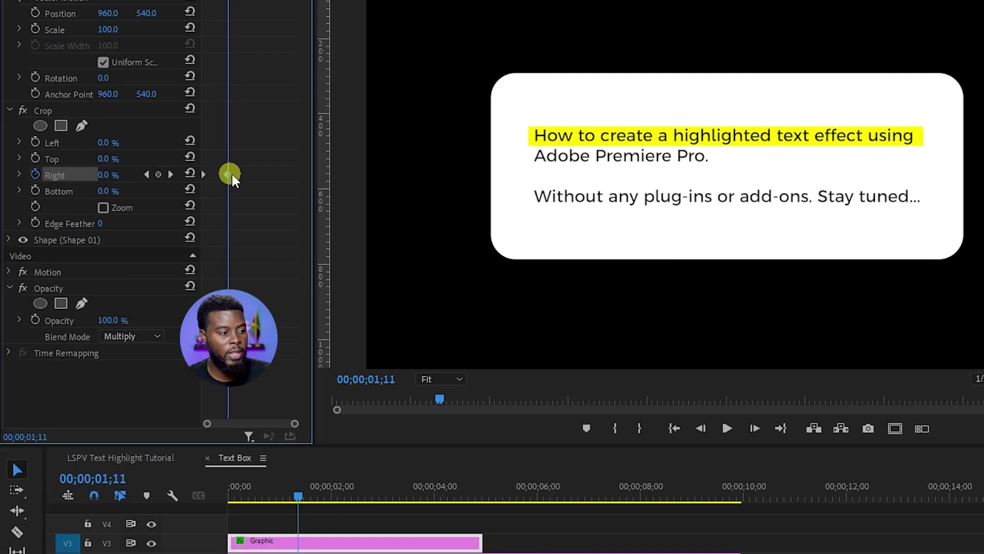
pyautogui.moveTo(156, 211); pyautogui.dragTo(176, 210)
pyautogui.moveTo(263, 177); pyautogui.dragTo(273, 176)
pyautogui.moveTo(299, 500); pyautogui.dragTo(171, 492)
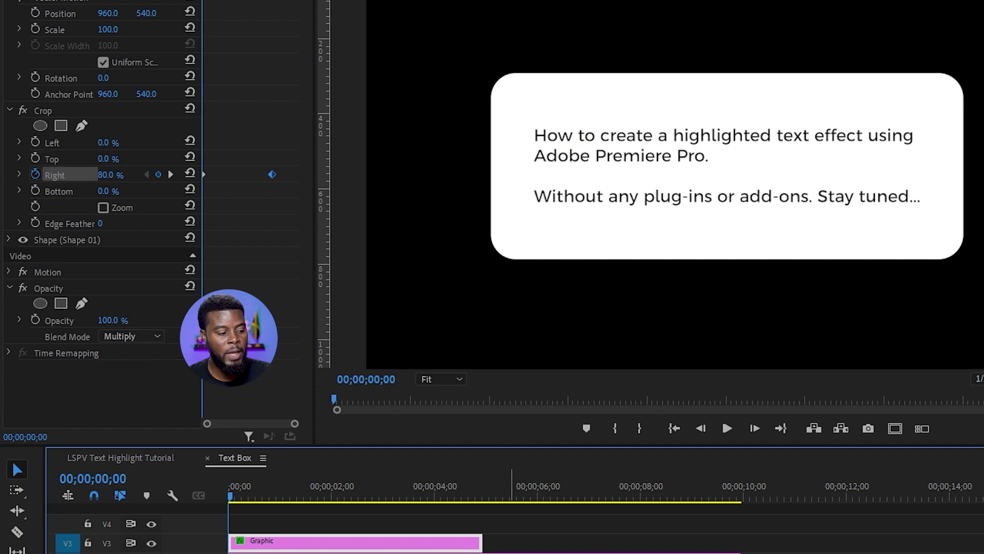
# Step: Extend the V3 highlight clip's end and replay the slower sweep
pyautogui.moveTo(481, 544); pyautogui.dragTo(570, 543)
pyautogui.press('space')
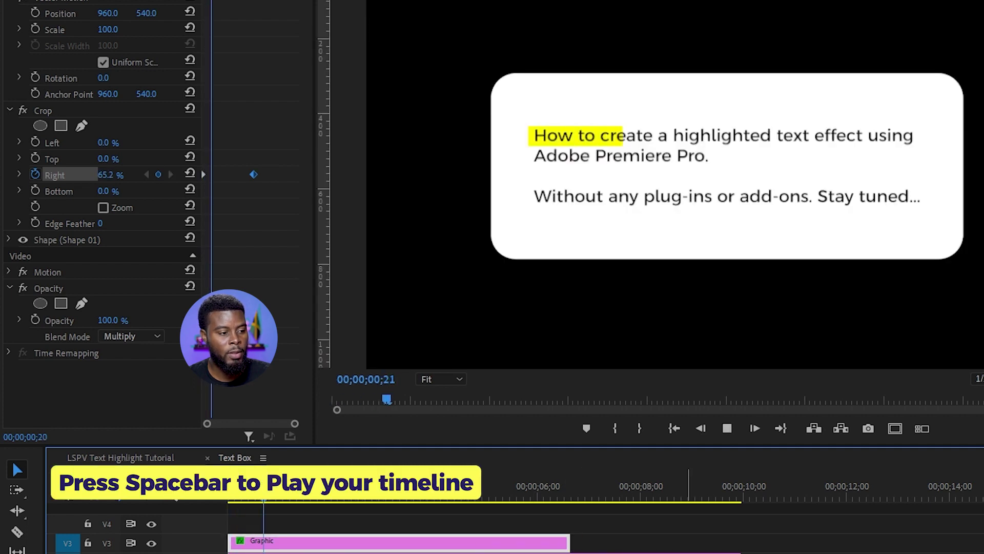
pyautogui.press('space')
pyautogui.click(349, 512)
pyautogui.click(344, 542)
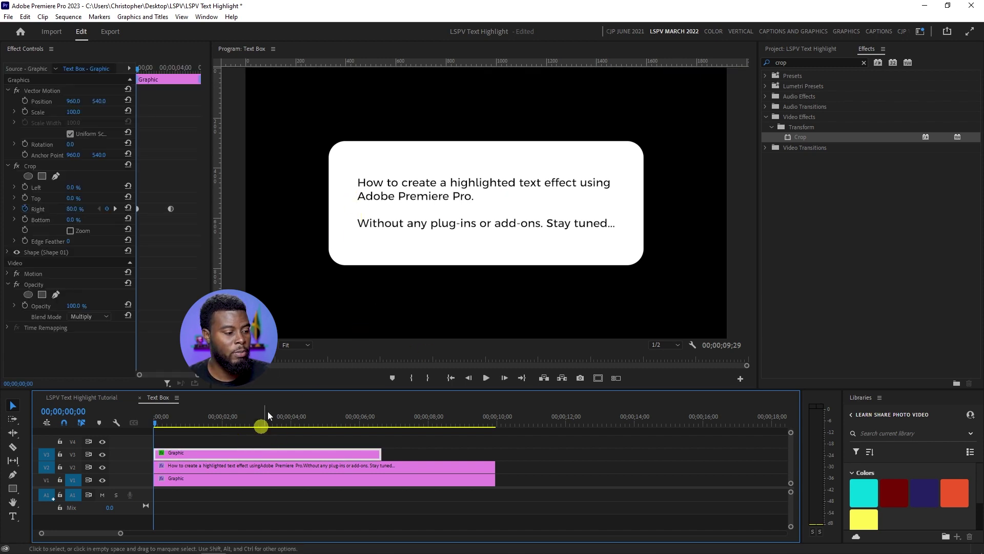
# Step: Alt-drag the V3 highlight Graphic clip up onto V4 to create a copy
pyautogui.click(295, 346)
pyautogui.click(293, 405)
pyautogui.moveTo(175, 421); pyautogui.dragTo(249, 418)
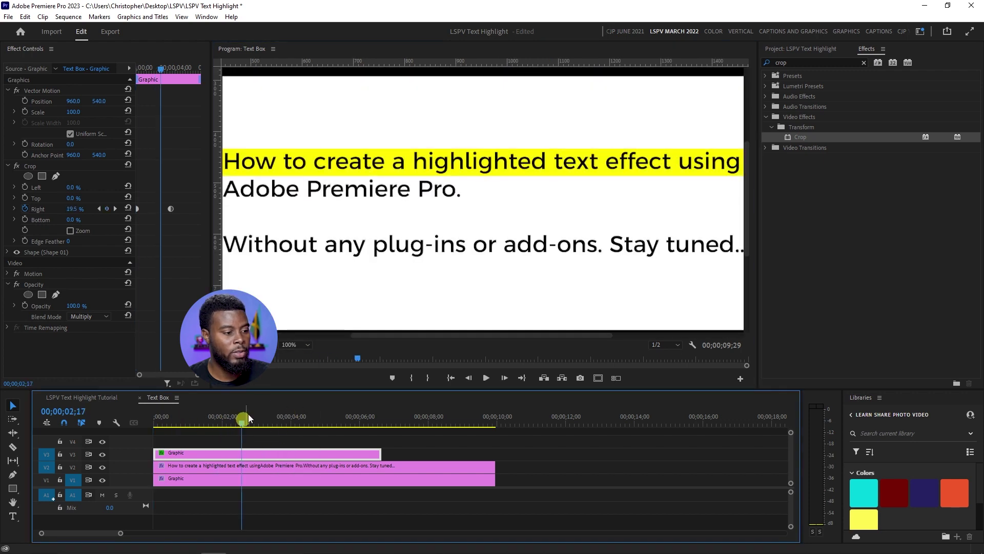
pyautogui.click(301, 345)
pyautogui.click(296, 402)
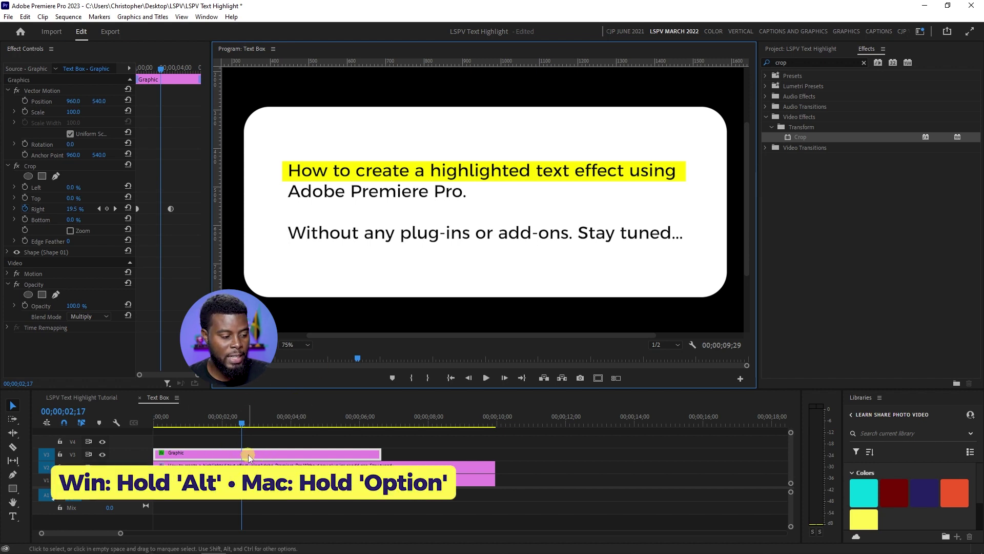
pyautogui.moveTo(248, 456); pyautogui.dragTo(250, 445)
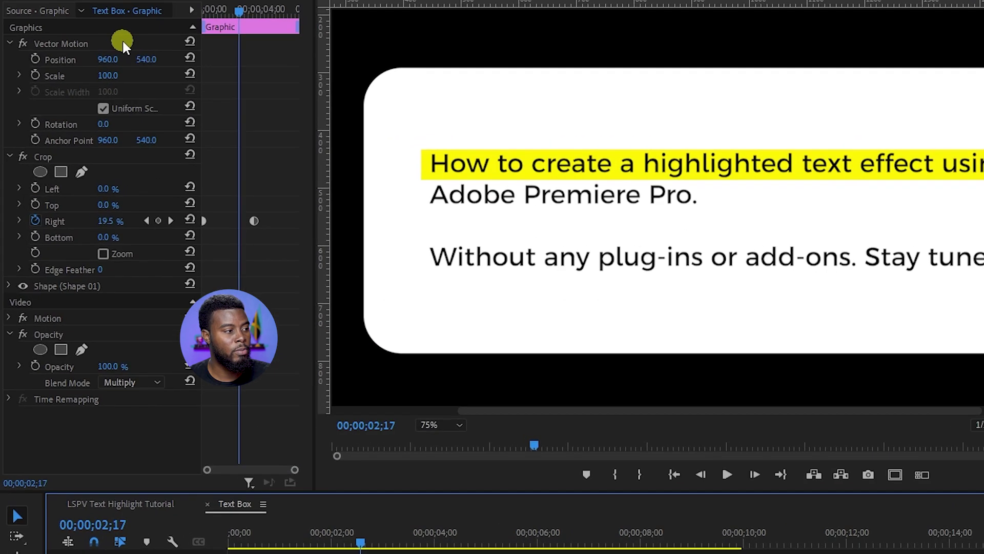
# Step: Move the copied highlight to Position Y about 595 and trim it to end after 'Pro.'
pyautogui.click(92, 91)
pyautogui.click(188, 237)
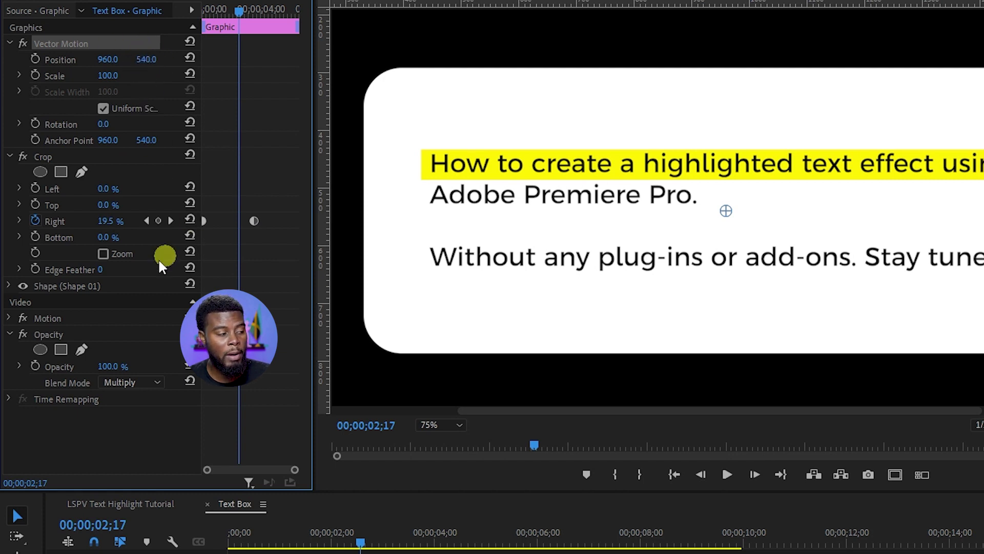
pyautogui.click(54, 289)
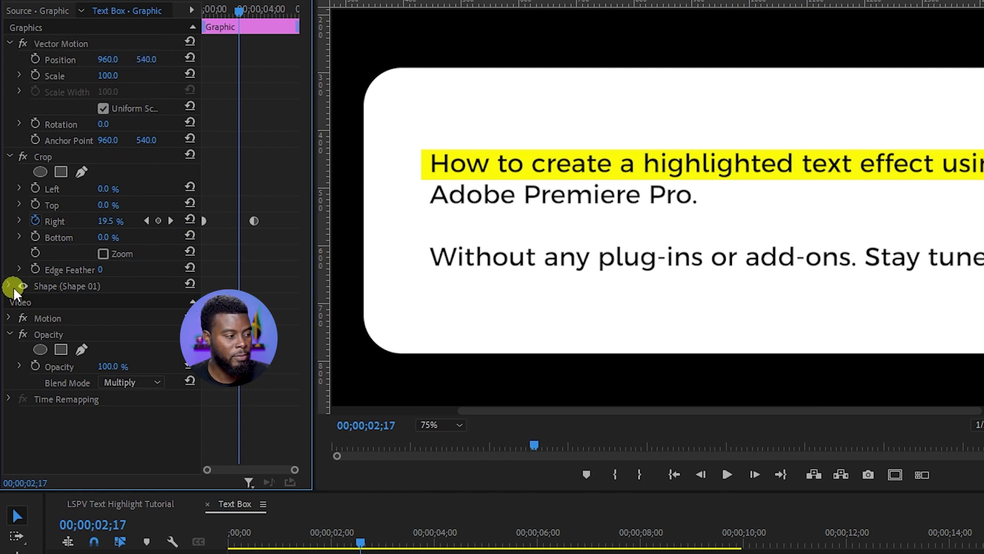
pyautogui.click(11, 286)
pyautogui.click(48, 283)
pyautogui.scroll(-8, 173, 308)
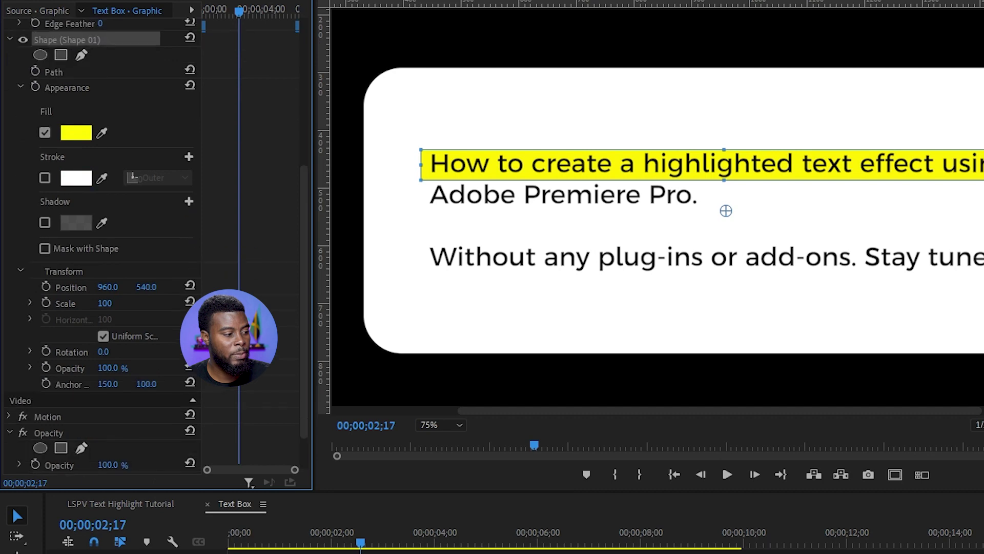
pyautogui.scroll(-2, 202, 288)
pyautogui.moveTo(146, 241)
pyautogui.mouseDown()
pyautogui.moveTo(206, 247)
pyautogui.moveTo(154, 238)
pyautogui.mouseUp()
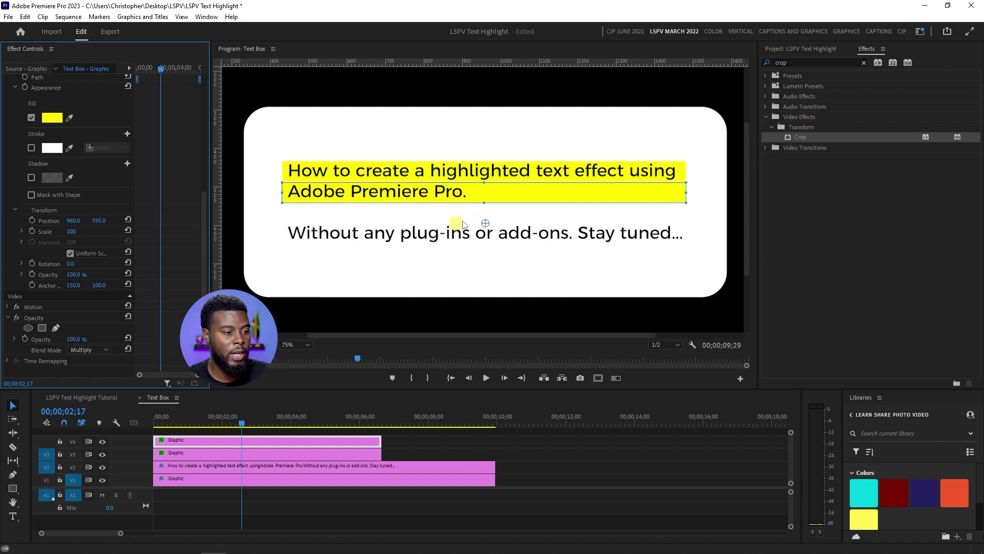
pyautogui.moveTo(687, 193); pyautogui.dragTo(634, 193)
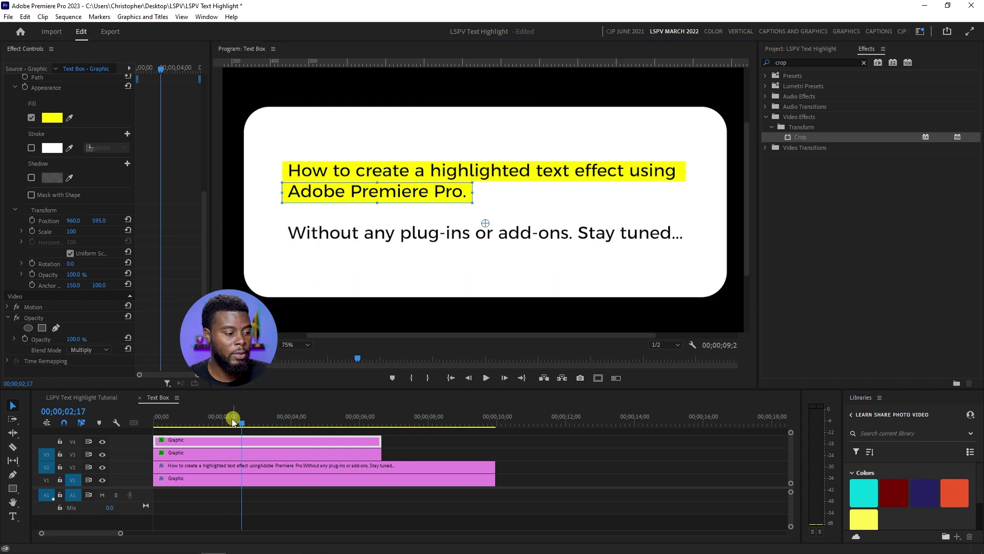
pyautogui.press('Home')
pyautogui.click(469, 442)
pyautogui.press('space')
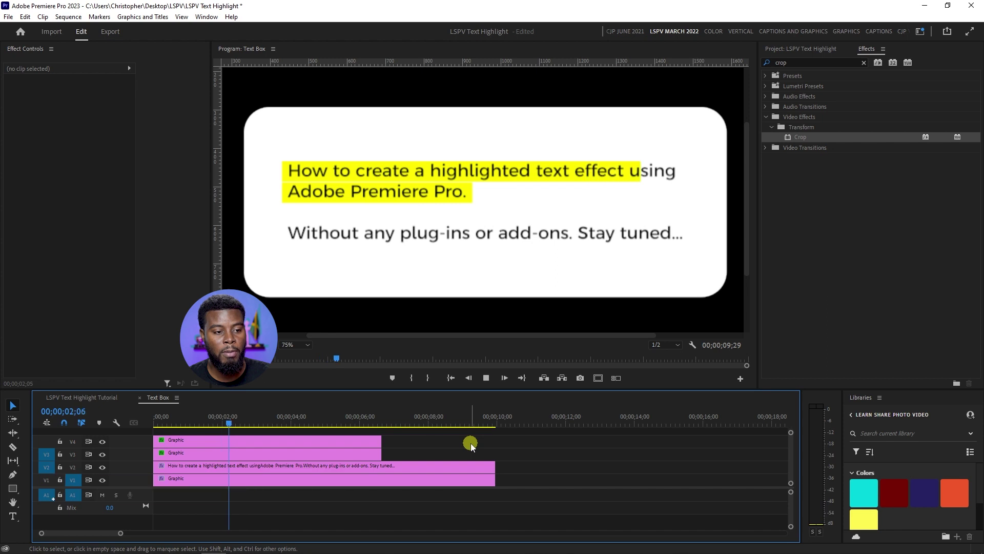
pyautogui.press('space')
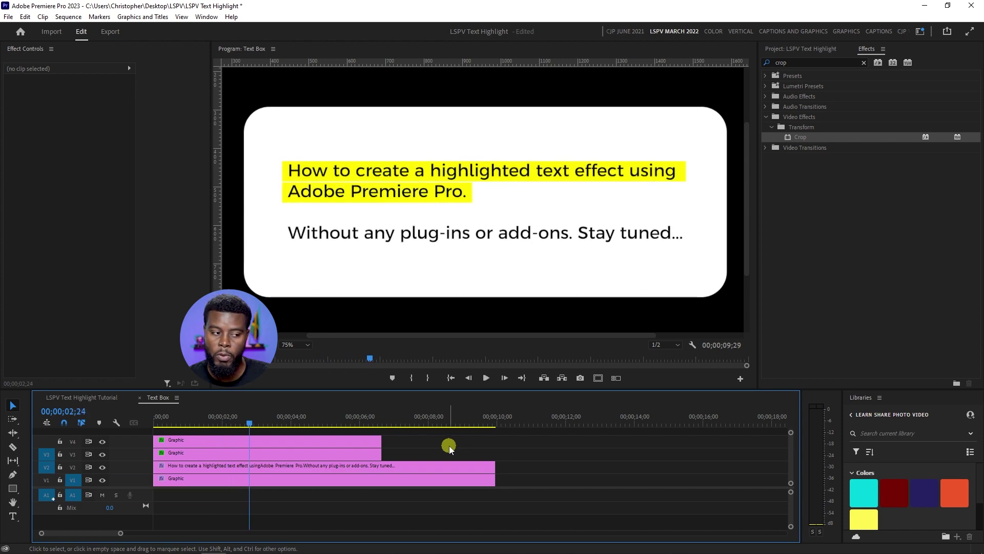
pyautogui.moveTo(228, 423)
pyautogui.mouseDown()
pyautogui.moveTo(193, 421)
pyautogui.moveTo(259, 422)
pyautogui.moveTo(198, 423)
pyautogui.moveTo(232, 425)
pyautogui.mouseUp()
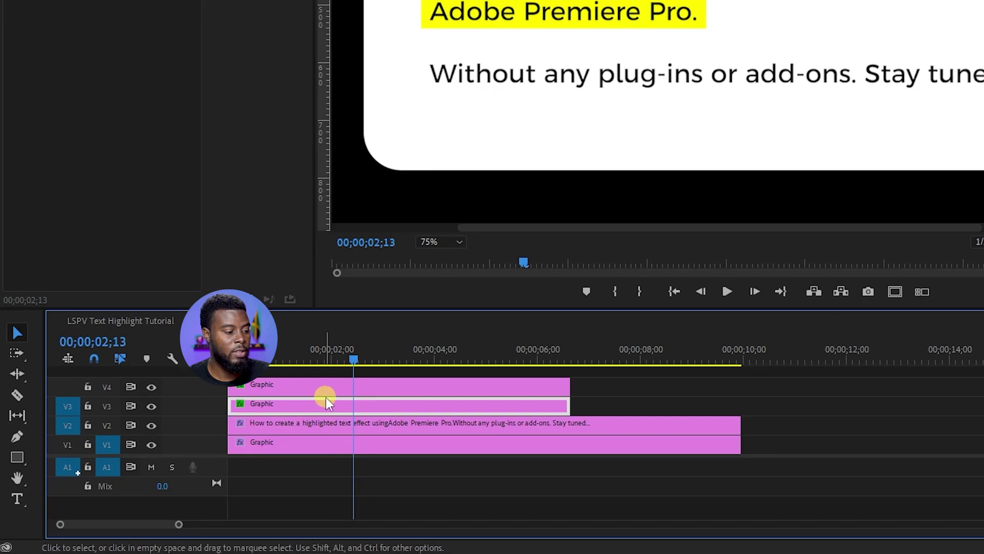
# Step: Label the V4 highlight copy Iris and the V2 text clip Mango
pyautogui.click(216, 443)
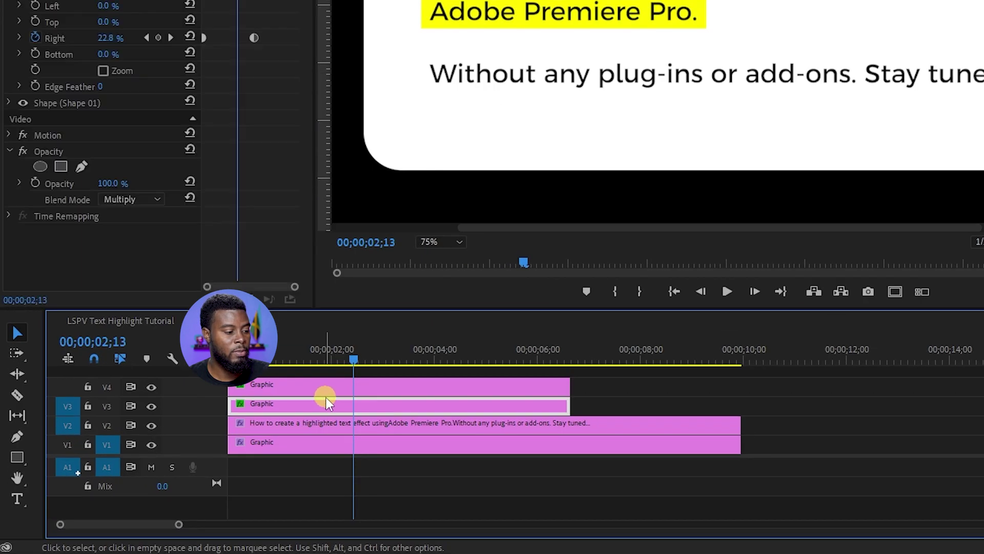
pyautogui.rightClick(435, 388)
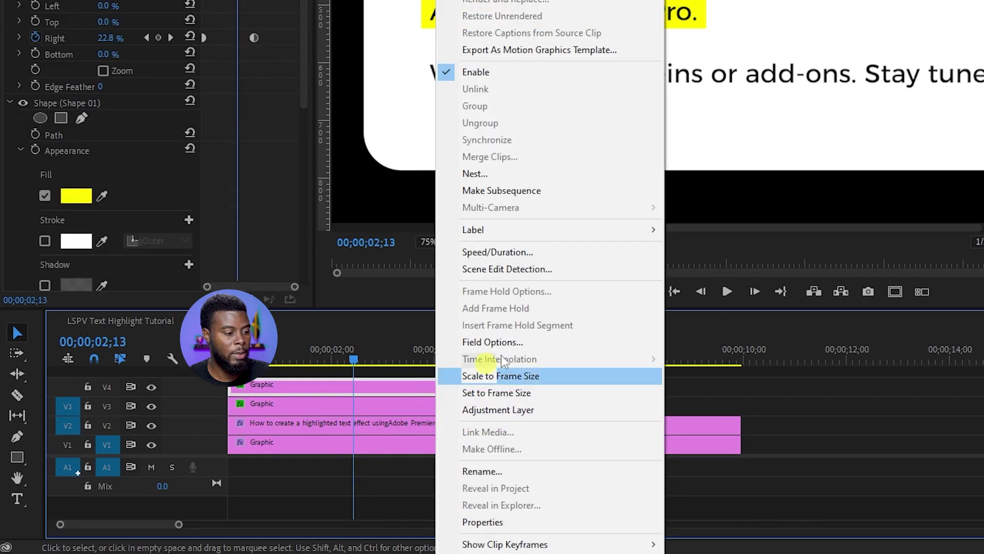
pyautogui.moveTo(602, 230)
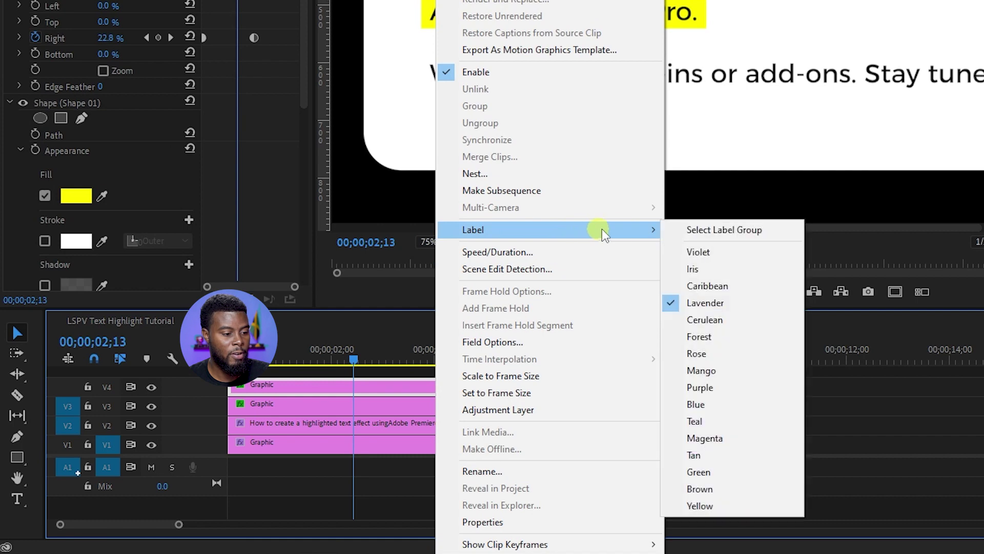
pyautogui.click(715, 272)
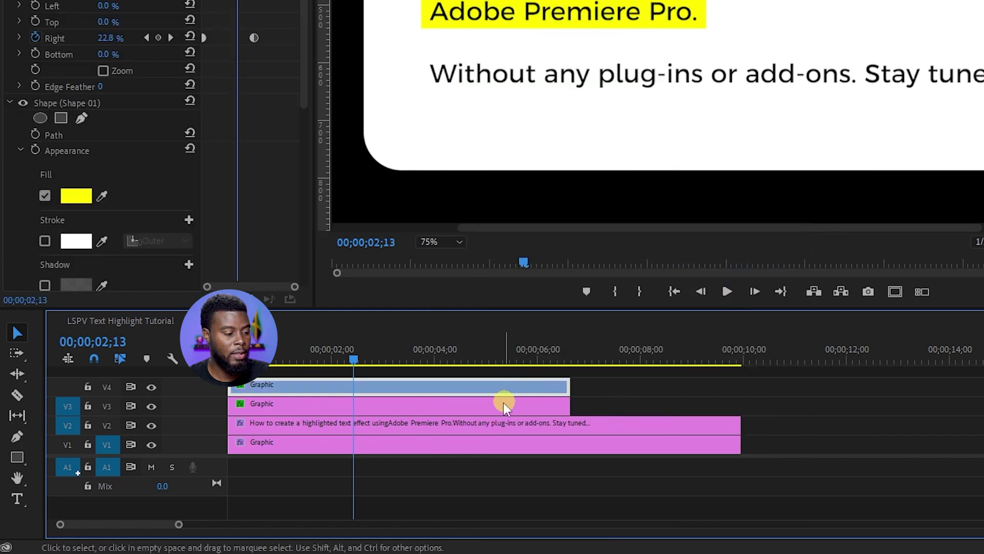
pyautogui.click(583, 428)
pyautogui.rightClick(583, 432)
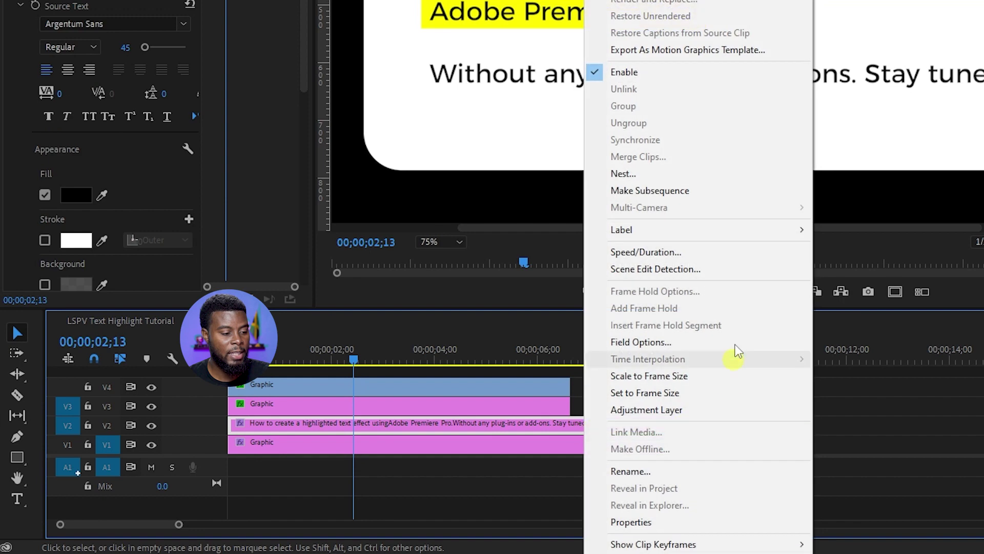
pyautogui.moveTo(758, 232)
pyautogui.click(850, 370)
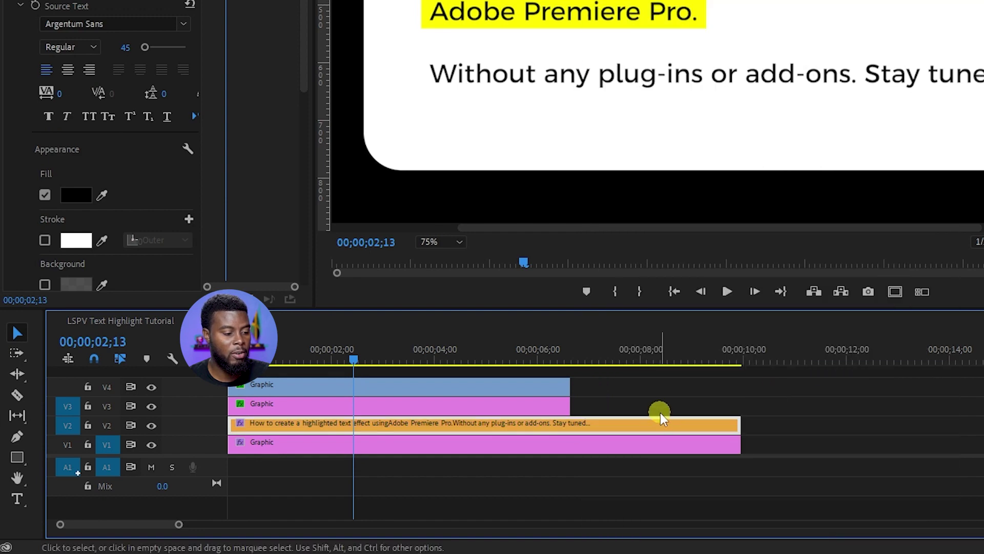
# Step: Label the V1 background Graphic clip Rose
pyautogui.click(589, 439)
pyautogui.rightClick(588, 439)
pyautogui.moveTo(769, 230)
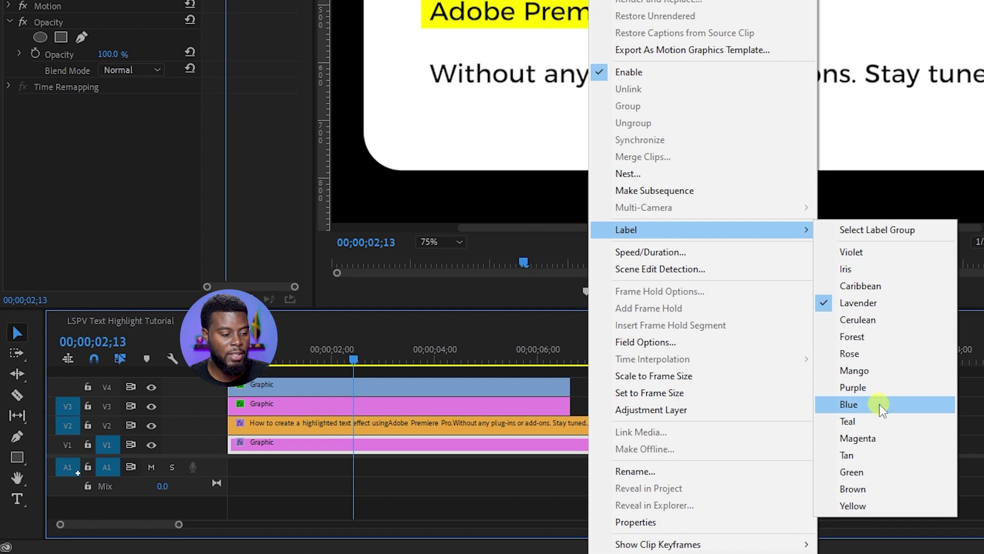
pyautogui.click(872, 354)
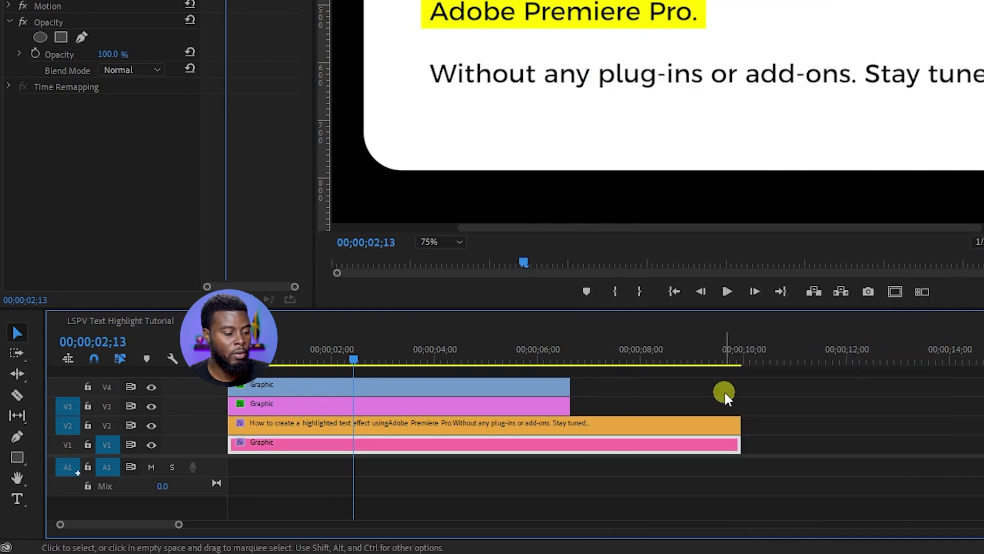
pyautogui.click(567, 386)
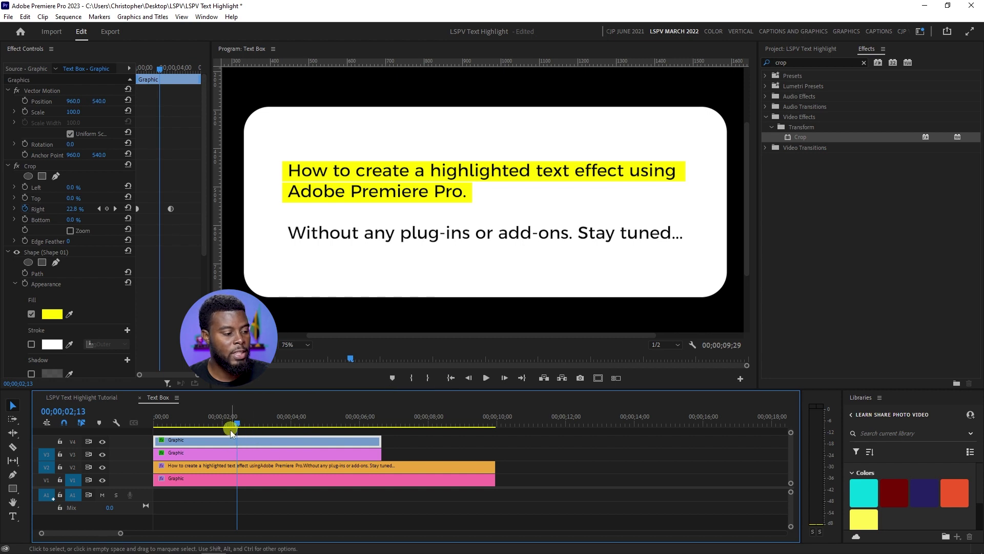
# Step: Shift the V4 highlight clip to start around 00;00;02;13, undoing an accidental move back
pyautogui.moveTo(209, 443); pyautogui.dragTo(298, 444)
pyautogui.press('Home')
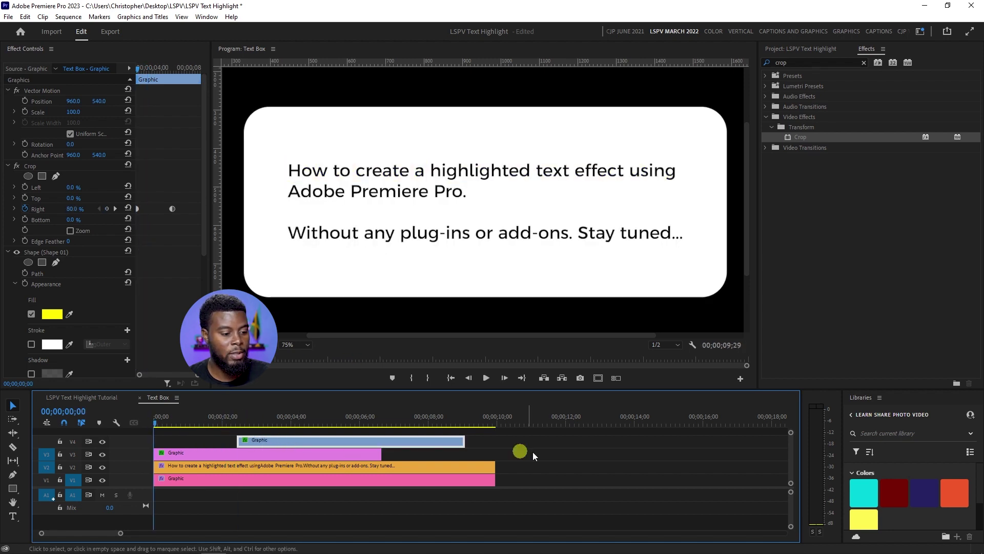
pyautogui.click(550, 453)
pyautogui.moveTo(269, 439); pyautogui.dragTo(186, 446)
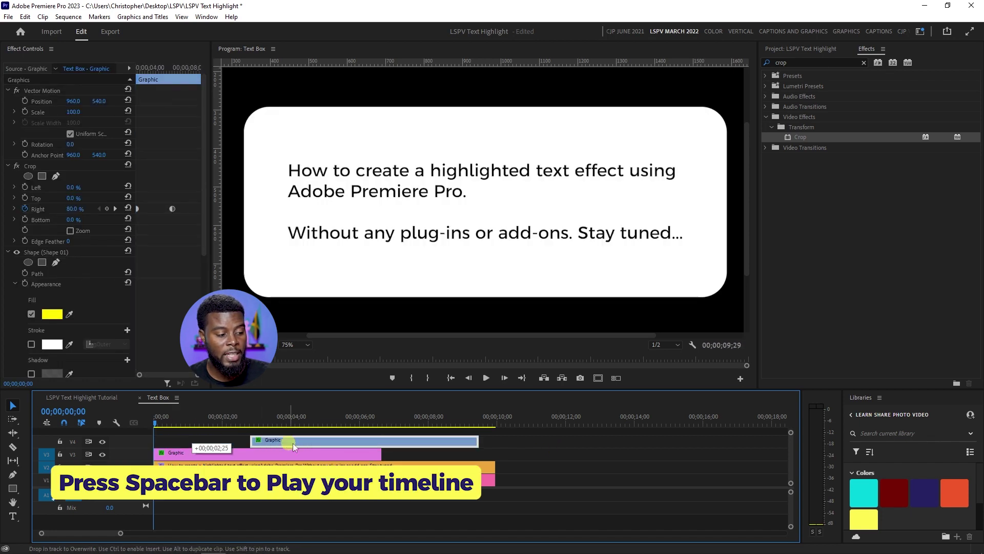
pyautogui.click(402, 454)
pyautogui.hotkey('ctrl', 'z')
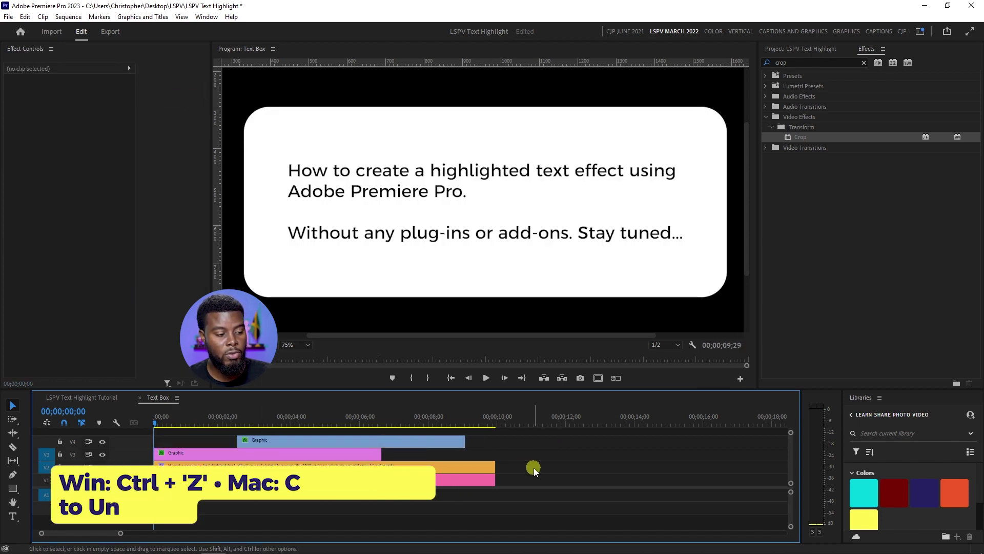
# Step: Preview playback to confirm the second-line highlight sweeps in after the first
pyautogui.press('space')
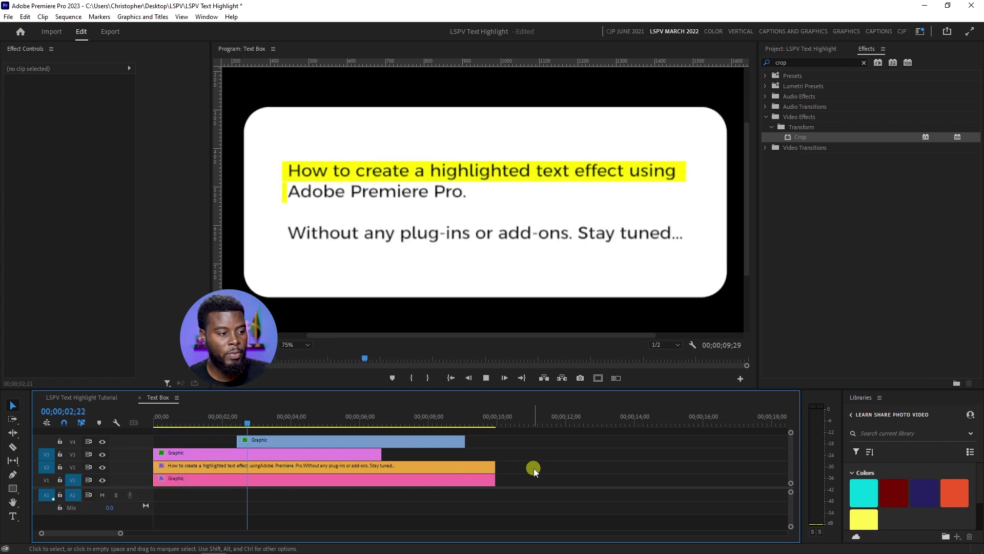
pyautogui.press('space')
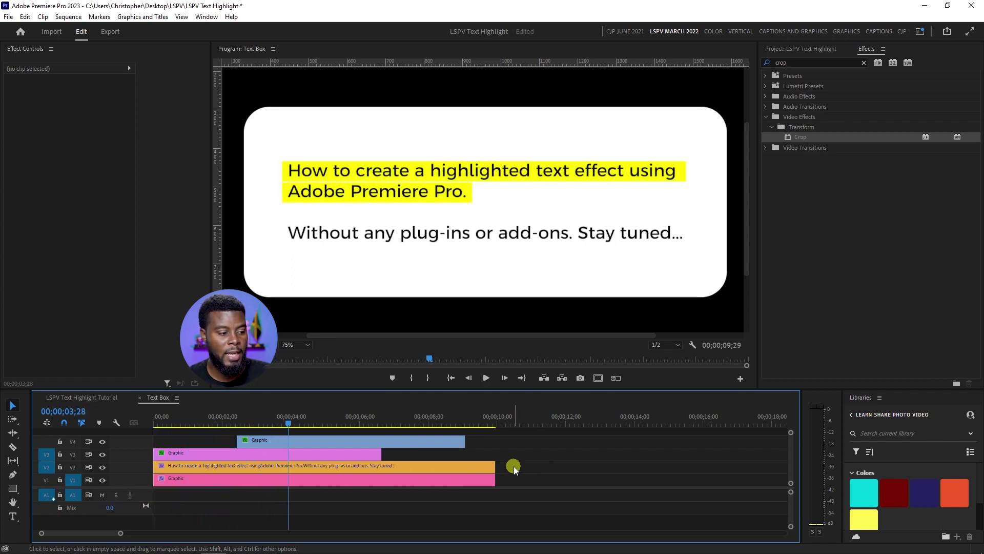
pyautogui.click(295, 441)
pyautogui.click(219, 452)
pyautogui.click(199, 422)
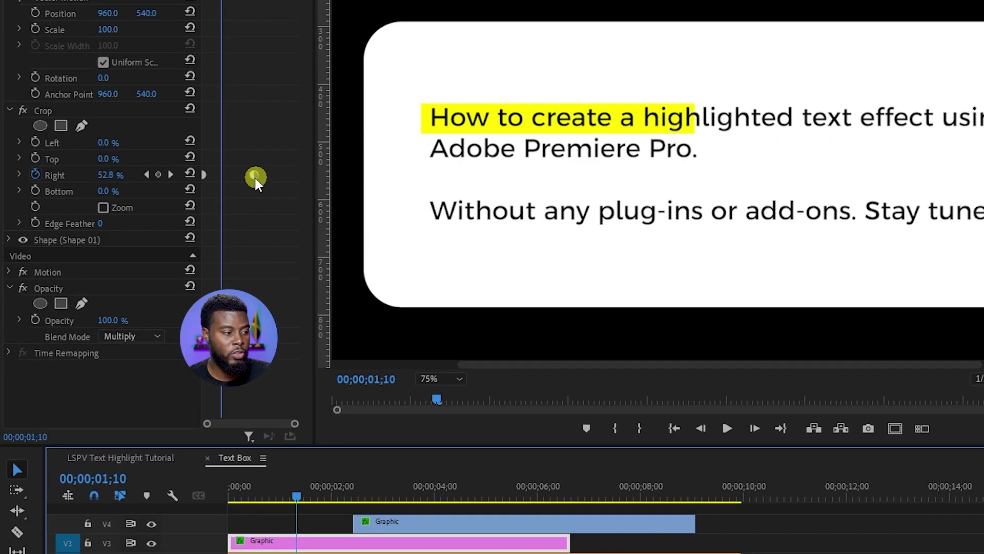
# Step: Move the first-line highlight's Crop Right end keyframe to 00;00;01;10, preview, and shift the second-line clip earlier
pyautogui.moveTo(187, 203); pyautogui.dragTo(168, 202)
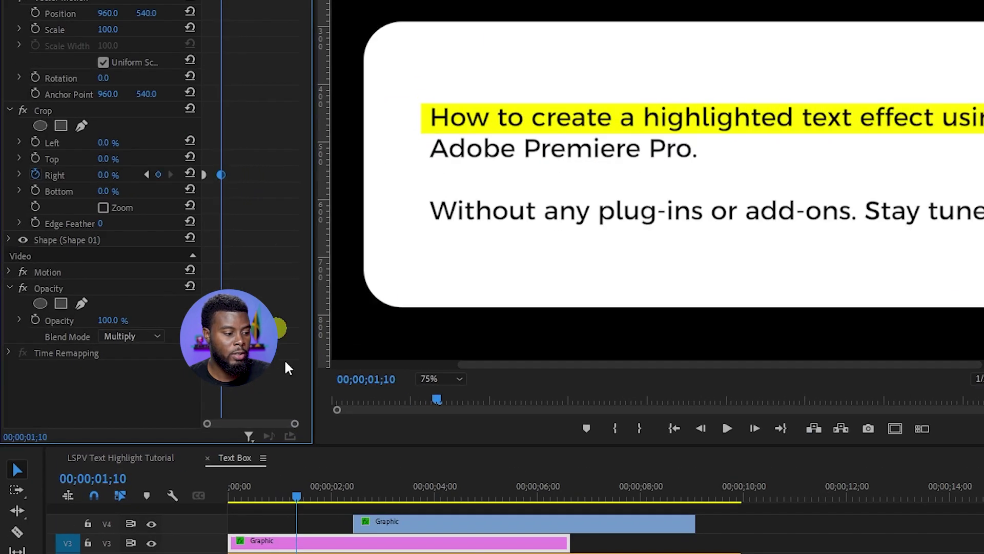
pyautogui.click(388, 518)
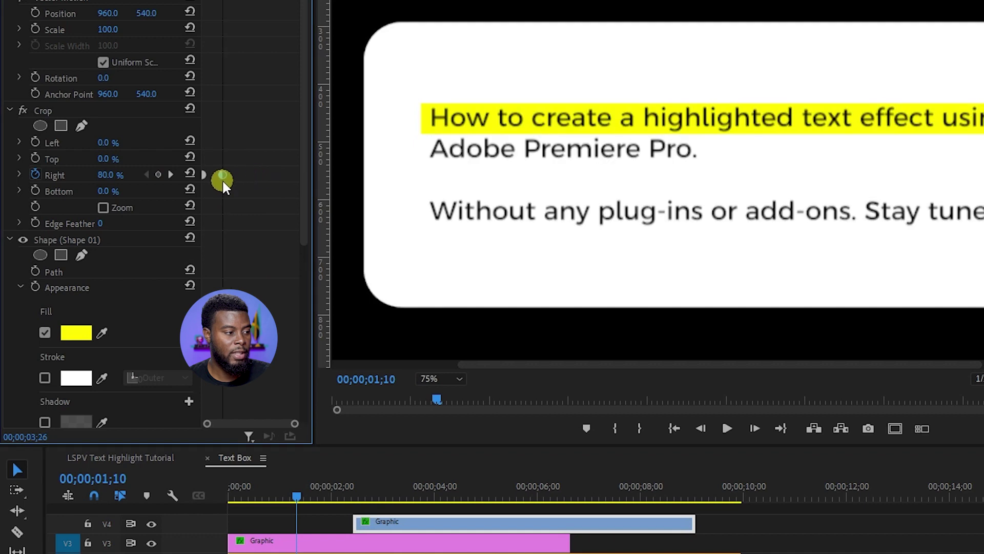
pyautogui.press('Home')
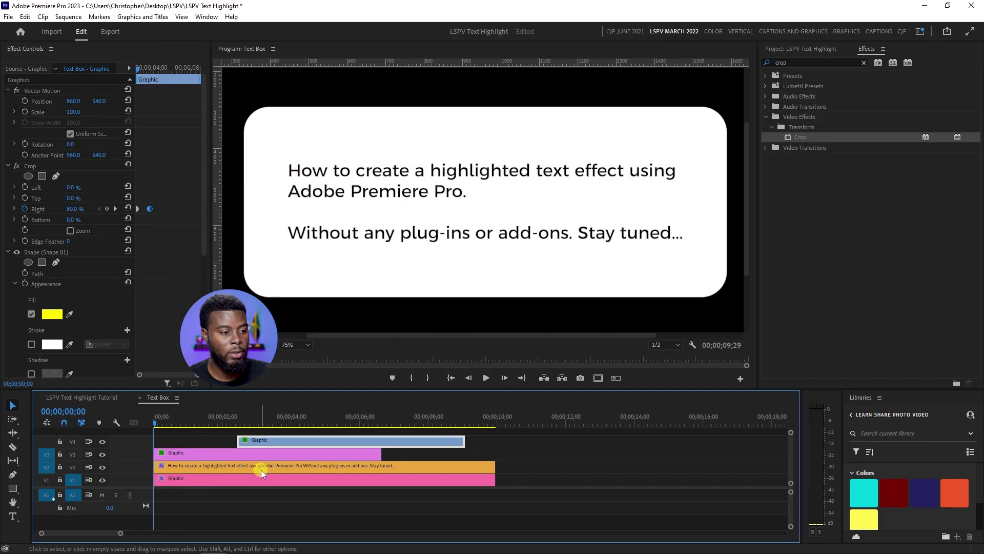
pyautogui.press('space')
pyautogui.press('space')
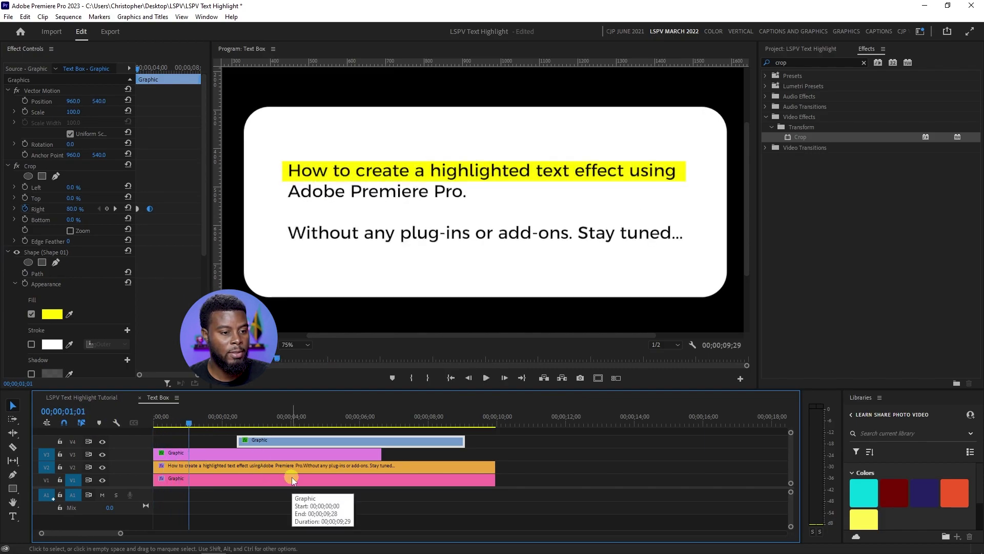
pyautogui.moveTo(293, 449); pyautogui.dragTo(244, 444)
# Step: Preview the sweeps and nudge the second-line highlight clip slightly earlier, to about 00;00;00;27
pyautogui.moveTo(188, 423); pyautogui.dragTo(146, 424)
pyautogui.click(527, 456)
pyautogui.press('space')
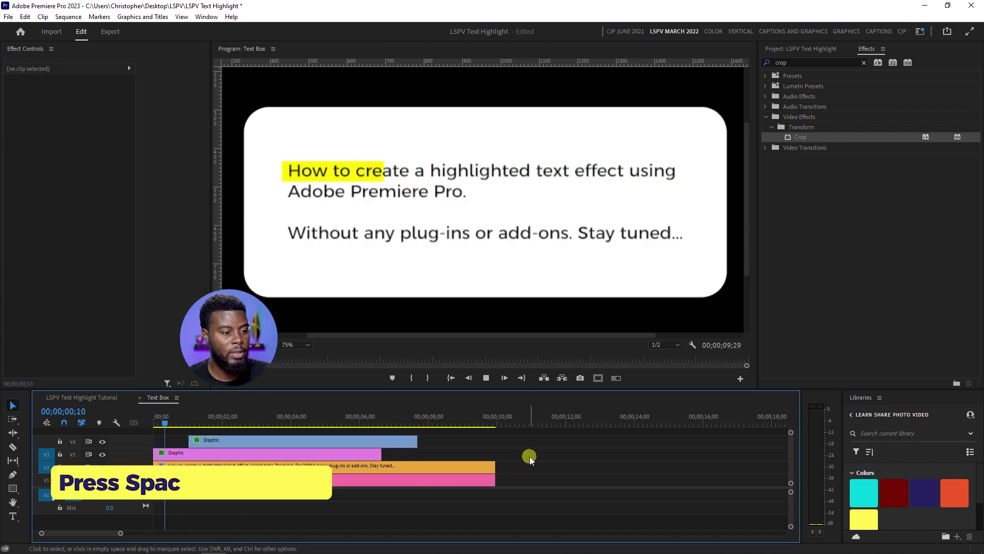
pyautogui.press('space')
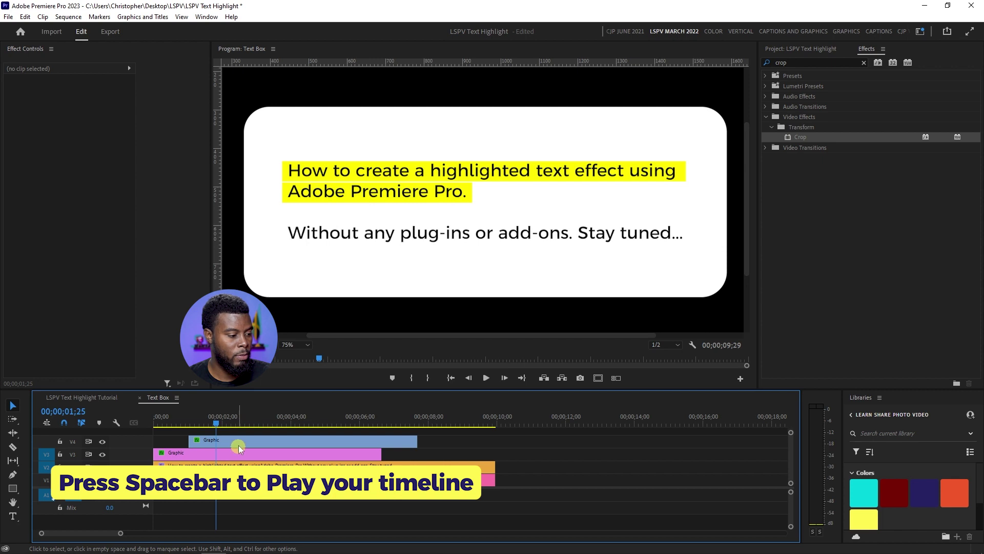
pyautogui.moveTo(307, 440); pyautogui.dragTo(300, 441)
pyautogui.moveTo(175, 419); pyautogui.dragTo(187, 421)
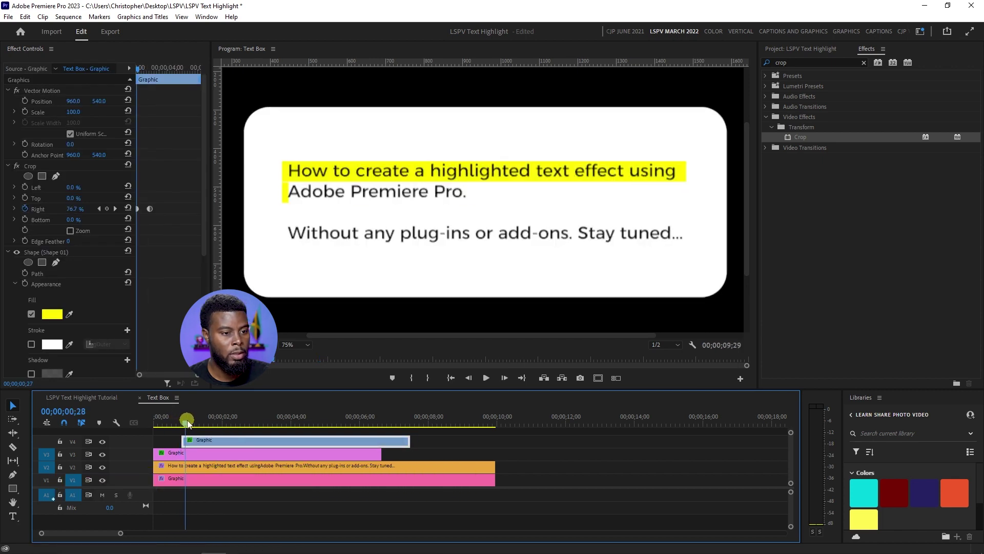
# Step: Save the project and play back the finished highlight animation from the start
pyautogui.press('Home')
pyautogui.click(493, 443)
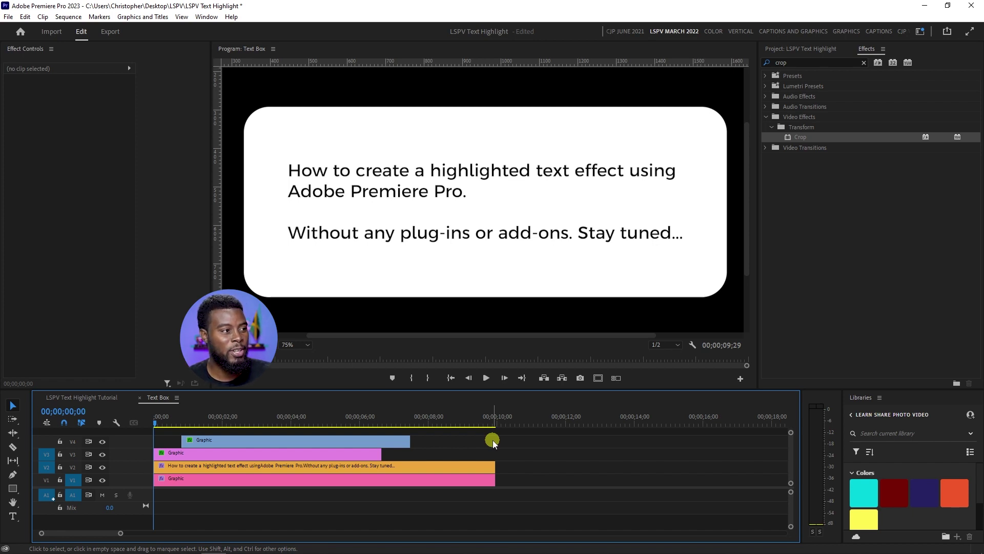
pyautogui.hotkey('ctrl', 's')
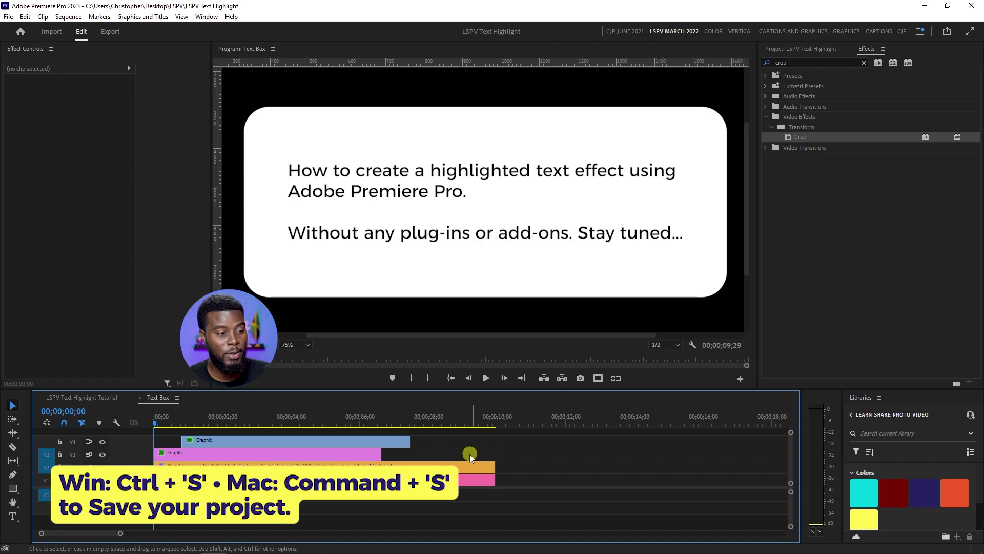
pyautogui.press('space')
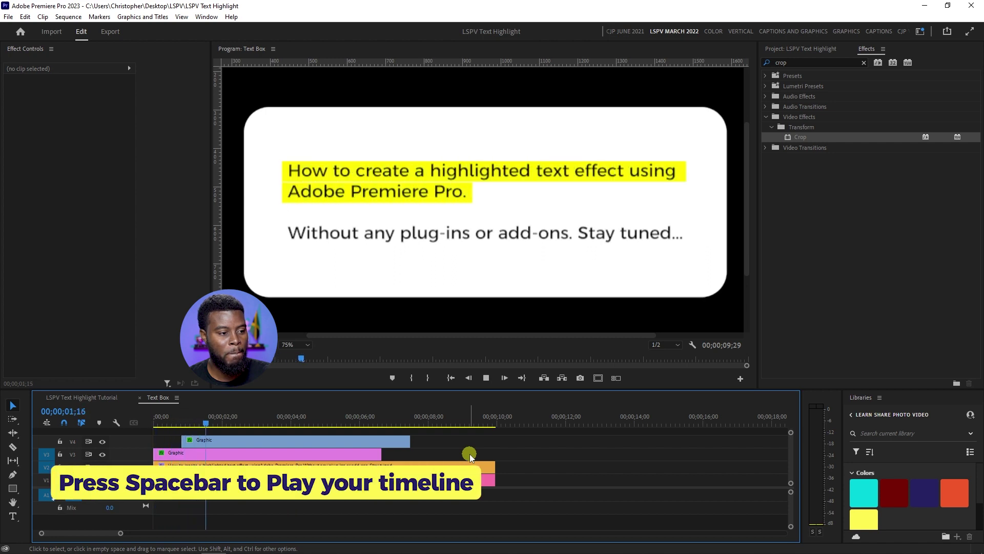